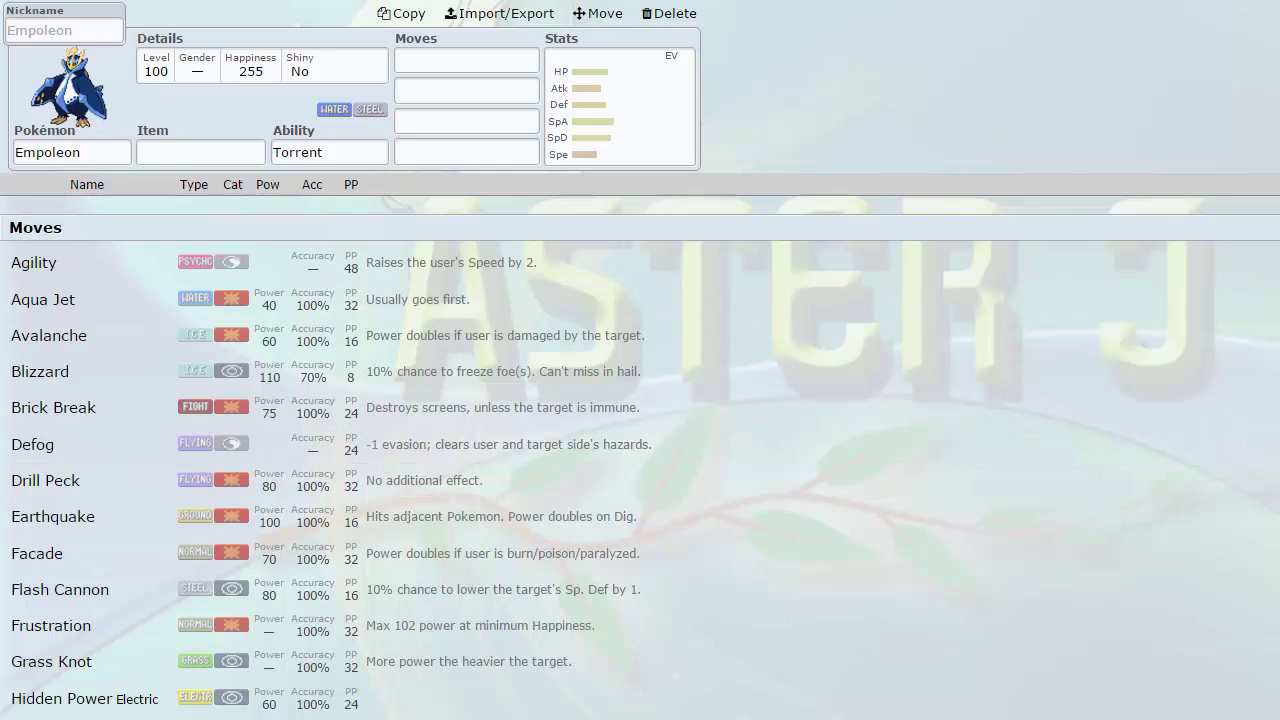
Step: Open Aerodactyl's stat spread and set its Speed EVs to 220
{"action": "left_click", "coordinate": [511, 88]}
{"action": "left_click", "coordinate": [403, 123]}
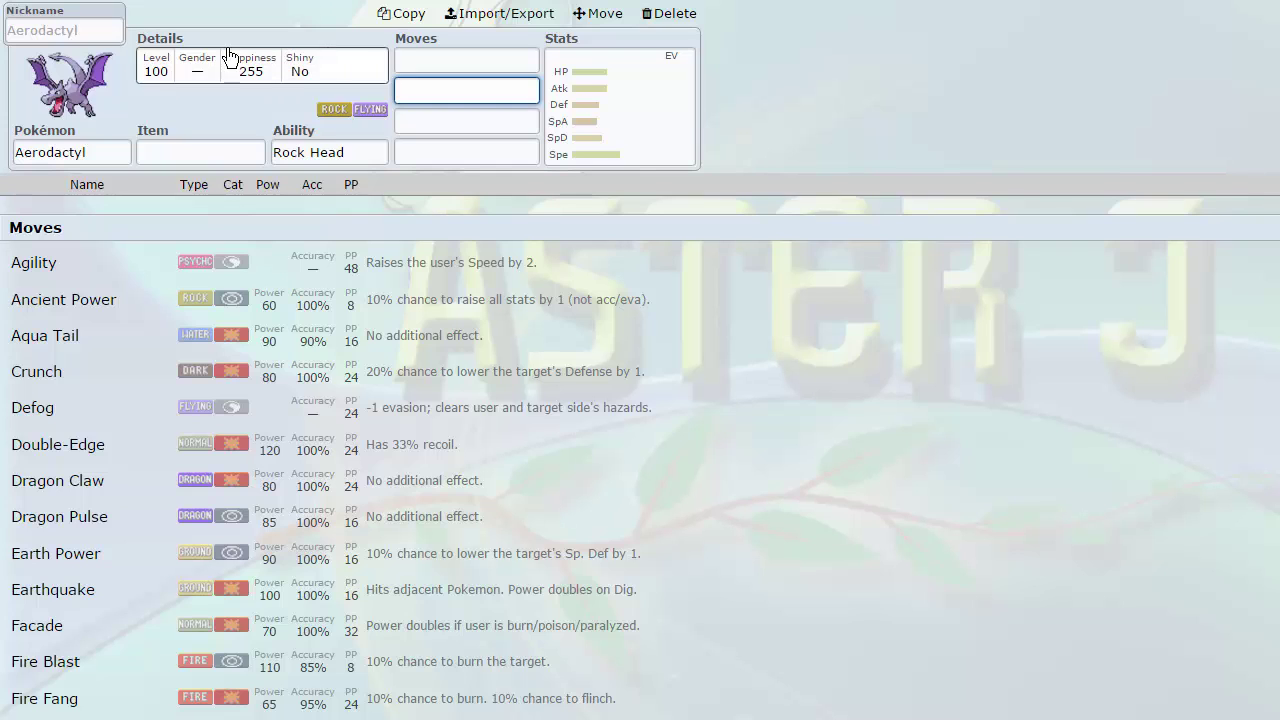
{"action": "left_click", "coordinate": [548, 158]}
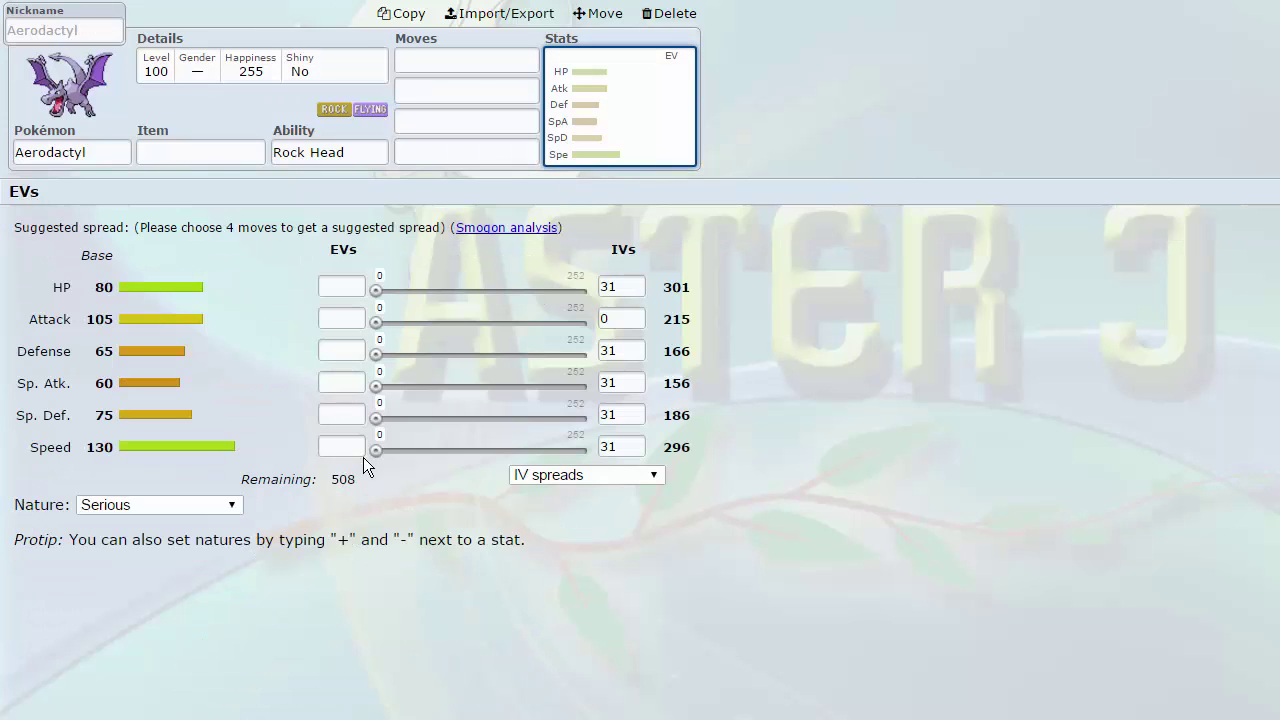
{"action": "left_click_drag", "start_coordinate": [375, 450], "coordinate": [561, 449]}
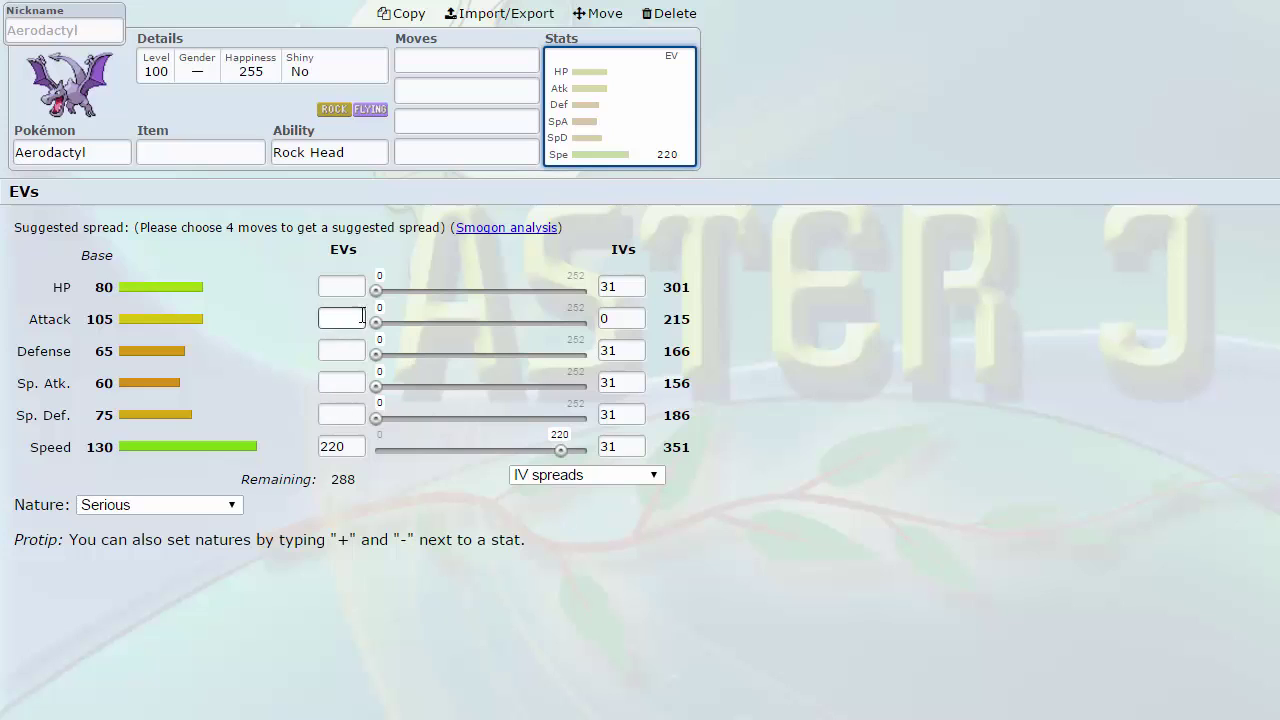
Step: Try to raise Aerodactyl's HP EVs
{"action": "left_click_drag", "start_coordinate": [376, 279], "coordinate": [537, 283]}
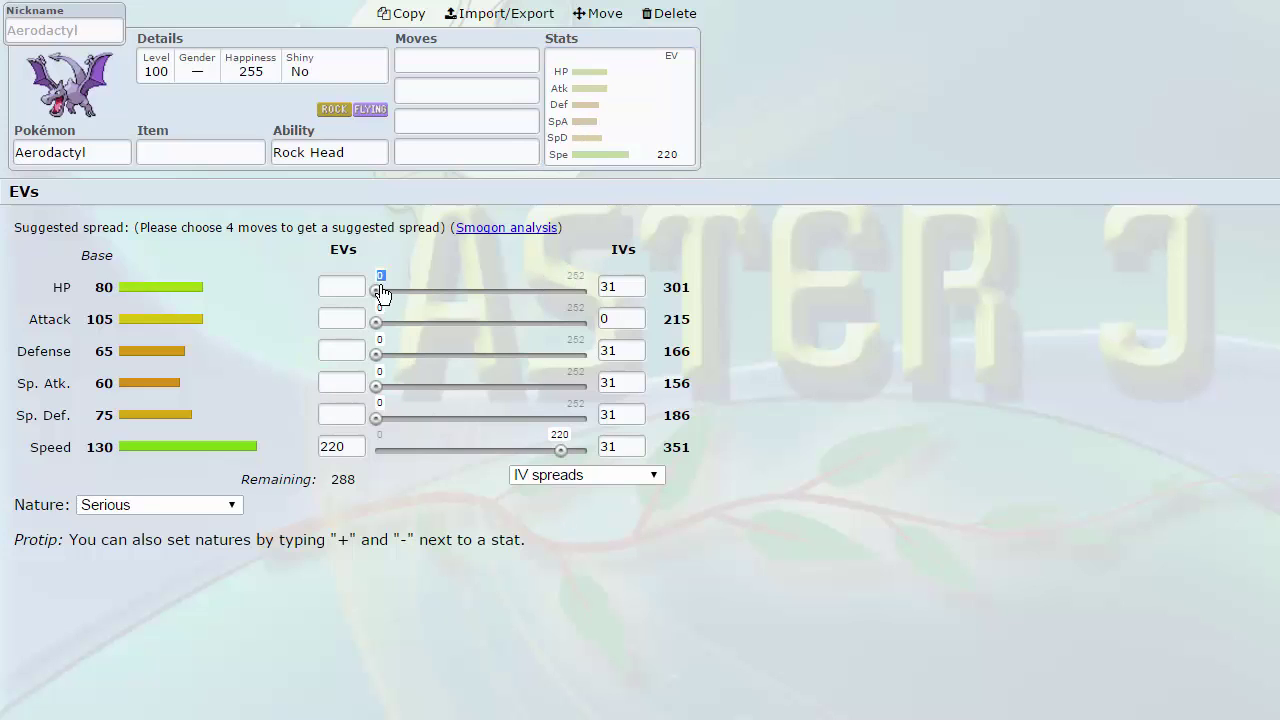
{"action": "mouse_move", "coordinate": [378, 291]}
{"action": "left_mouse_down"}
{"action": "mouse_move", "coordinate": [403, 292]}
{"action": "mouse_move", "coordinate": [376, 291]}
{"action": "left_mouse_up"}
{"action": "left_click", "coordinate": [348, 287]}
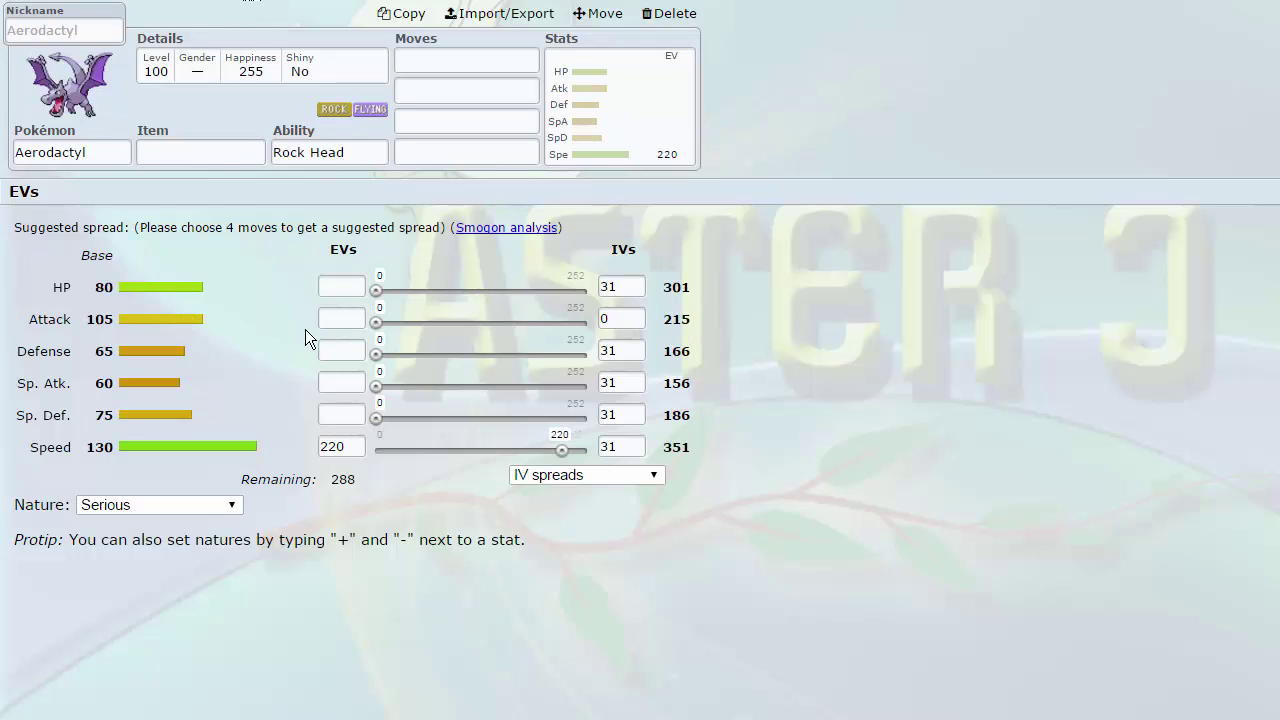
Step: Give Aerodactyl 252 Attack EVs and a 31 Attack IV, with an Adamant nature (+Atk, -SpA)
{"action": "left_click_drag", "start_coordinate": [376, 322], "coordinate": [587, 322]}
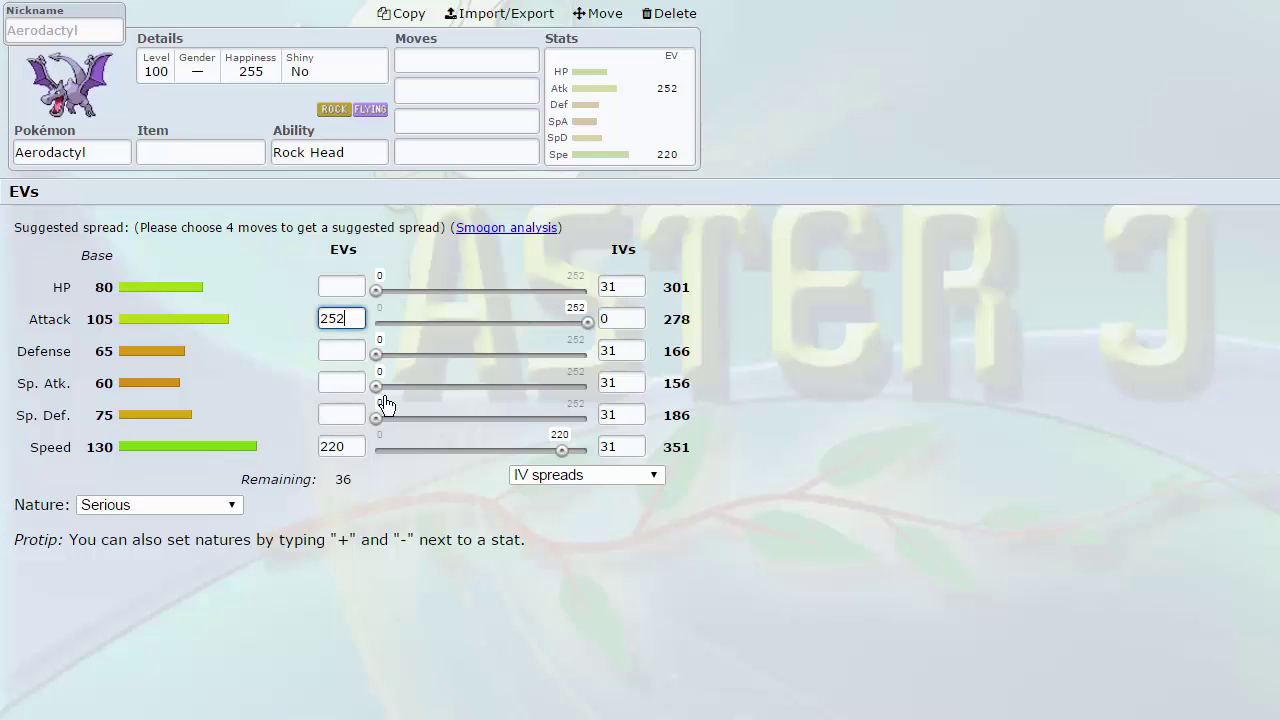
{"action": "type", "text": "+"}
{"action": "left_click", "coordinate": [340, 385]}
{"action": "type", "text": "-"}
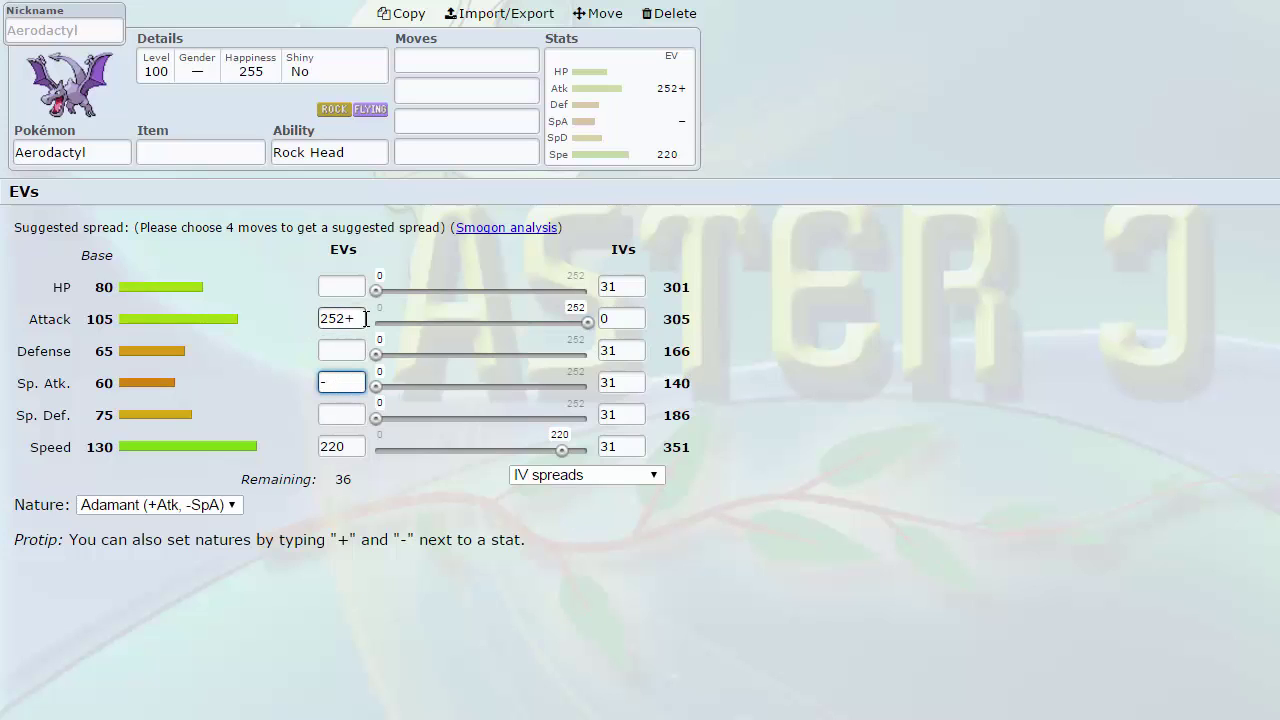
{"action": "left_click", "coordinate": [610, 319]}
{"action": "type", "text": "31"}
Step: Search Aerodactyl's moves for "head" and clear the search again
{"action": "left_click", "coordinate": [474, 60]}
{"action": "left_click", "coordinate": [365, 152]}
{"action": "left_click", "coordinate": [461, 55]}
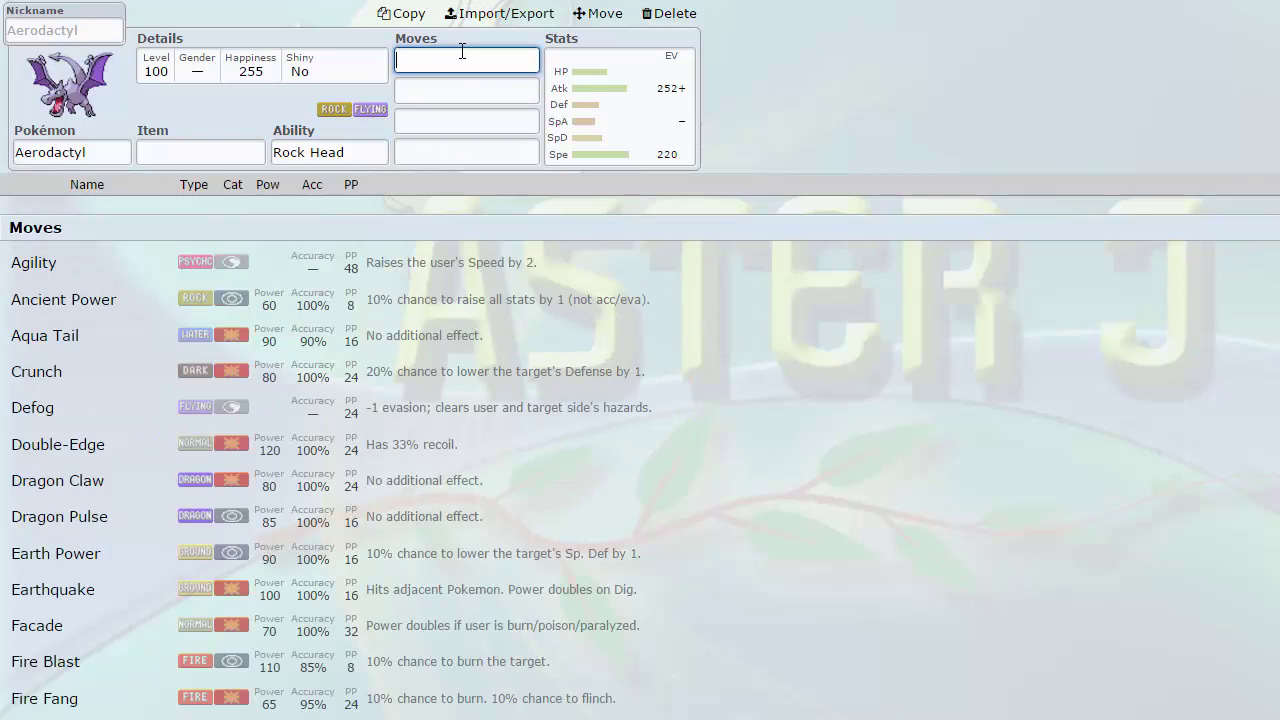
{"action": "type", "text": "head"}
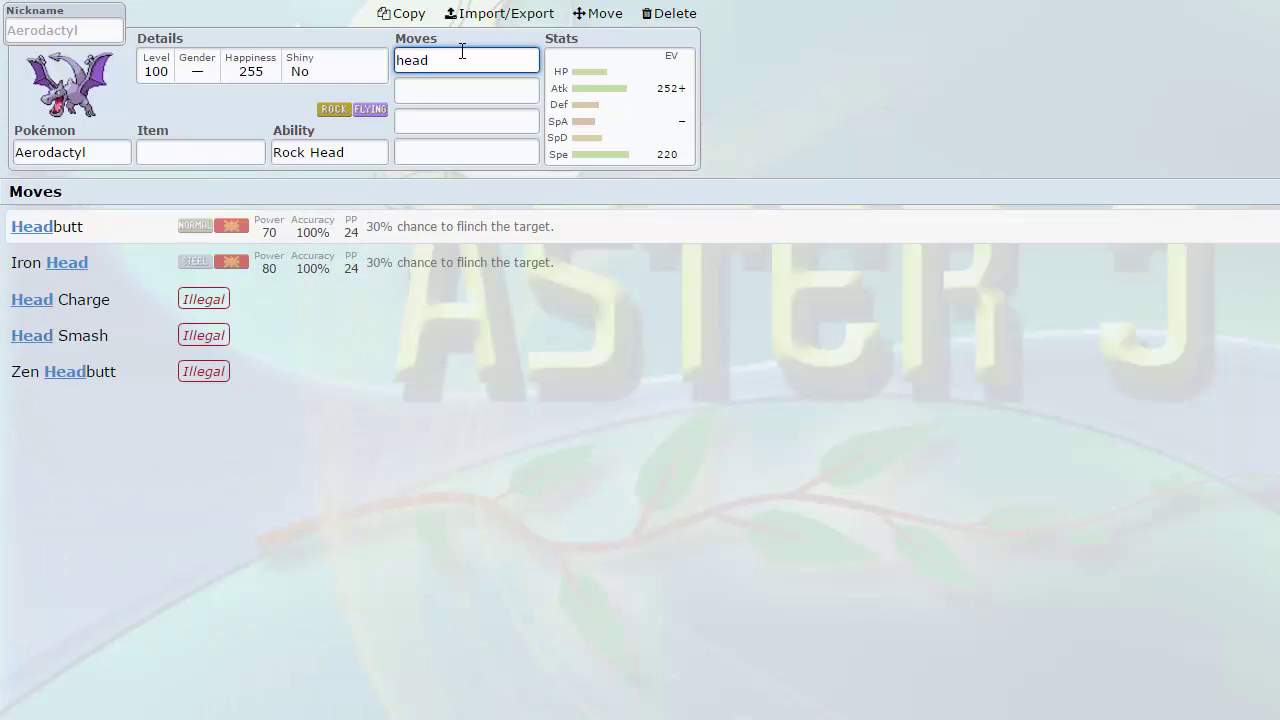
{"action": "key", "text": "BackSpace"}
{"action": "key", "text": "BackSpace"}
{"action": "key", "text": "BackSpace"}
{"action": "key", "text": "BackSpace"}
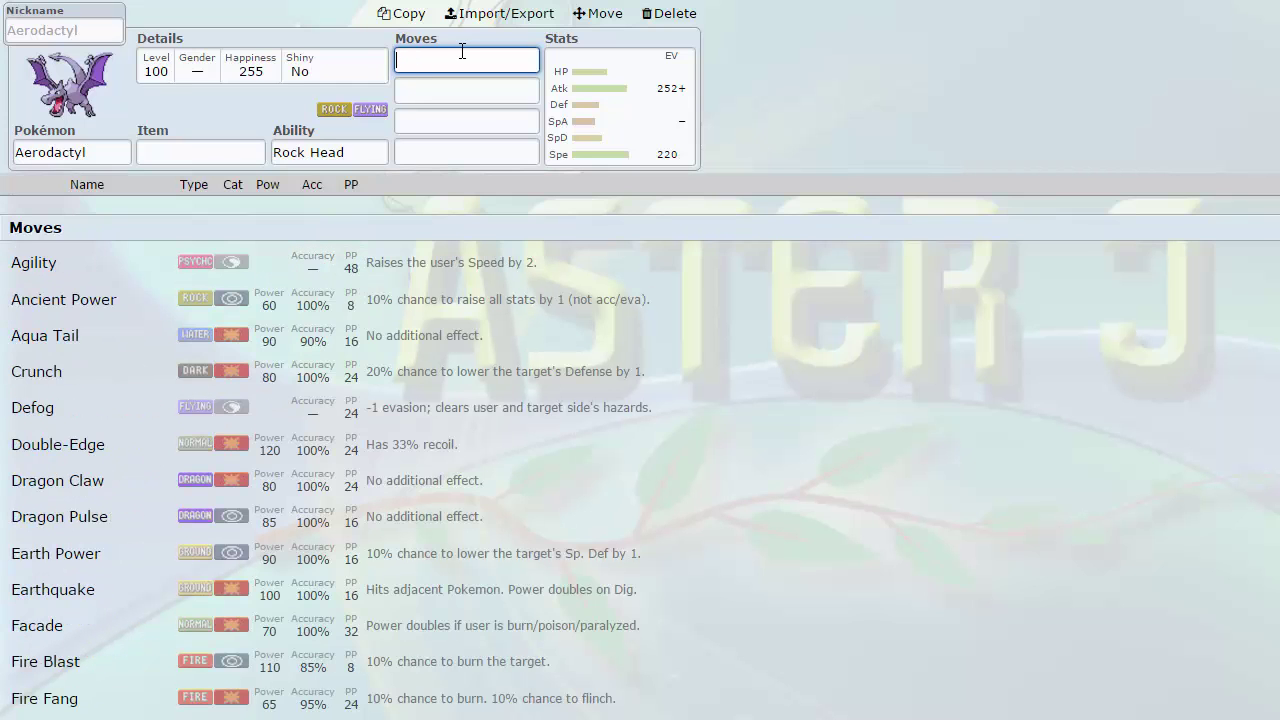
Step: Look through the list of moves Aerodactyl can learn, down to the usually useless ones
{"action": "left_click", "coordinate": [338, 151]}
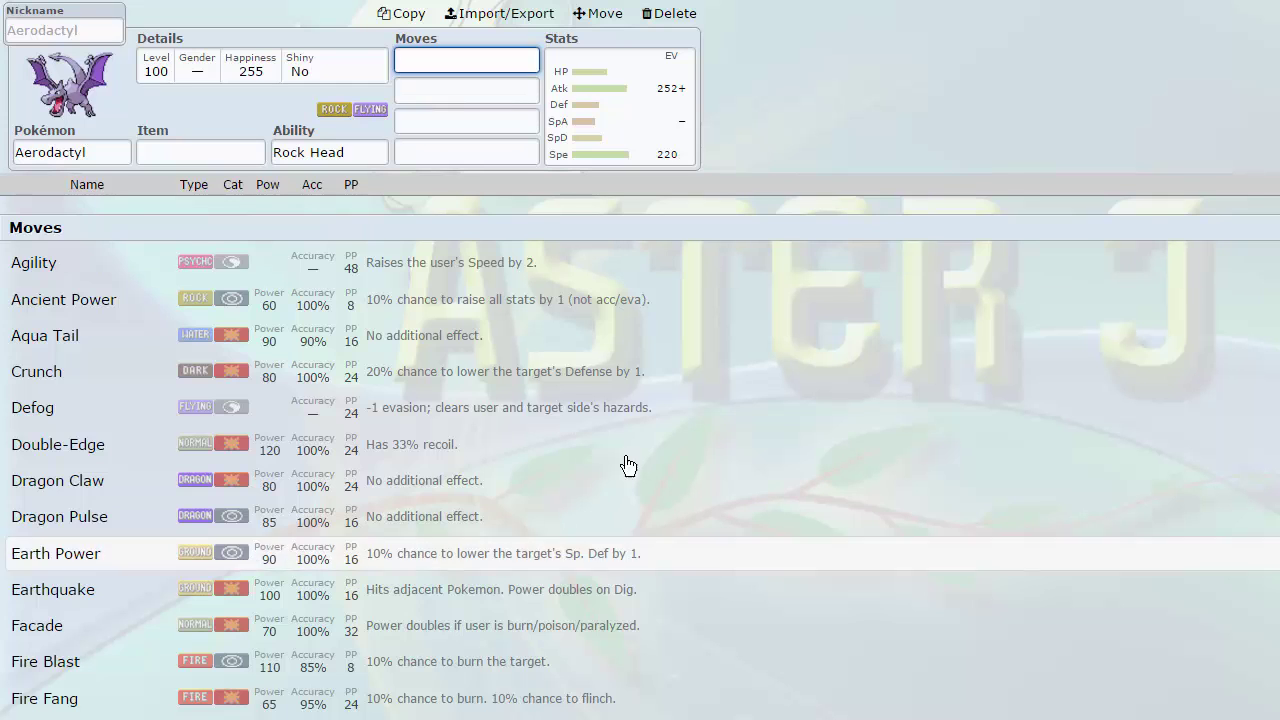
{"action": "scroll", "coordinate": [330, 440], "scroll_direction": "down", "scroll_amount": 4}
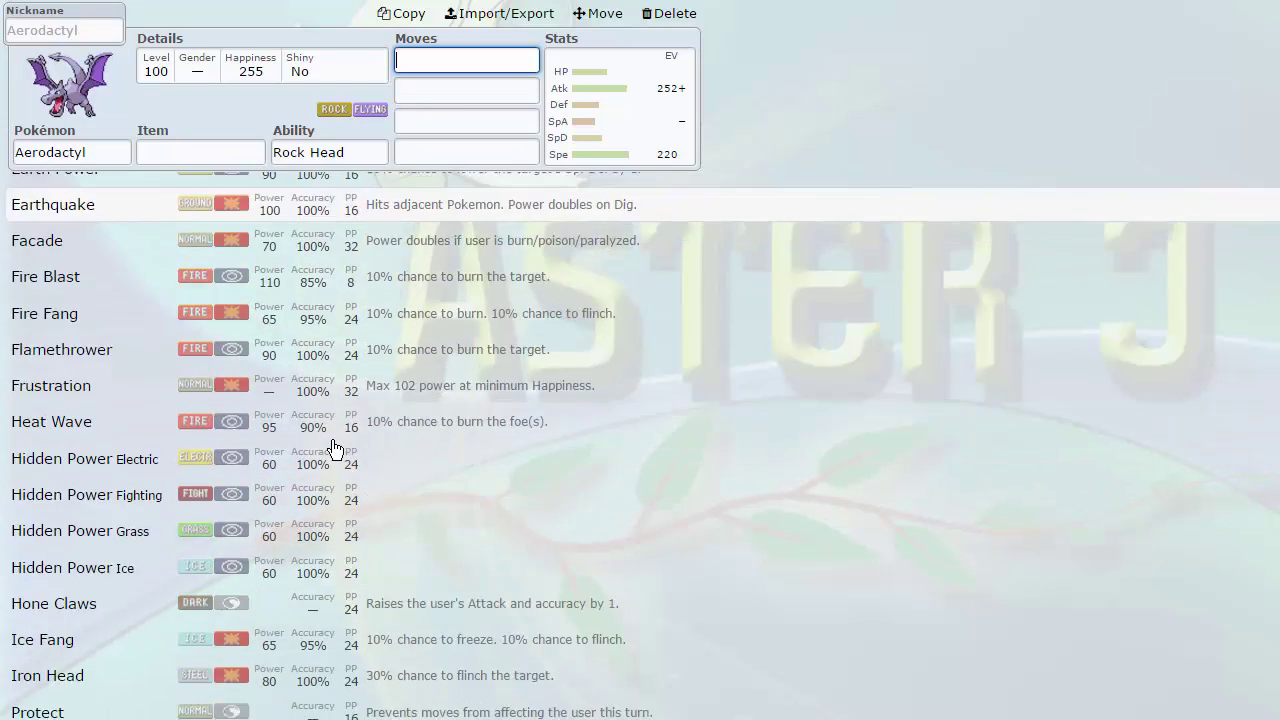
{"action": "scroll", "coordinate": [478, 326], "scroll_direction": "down", "scroll_amount": 2}
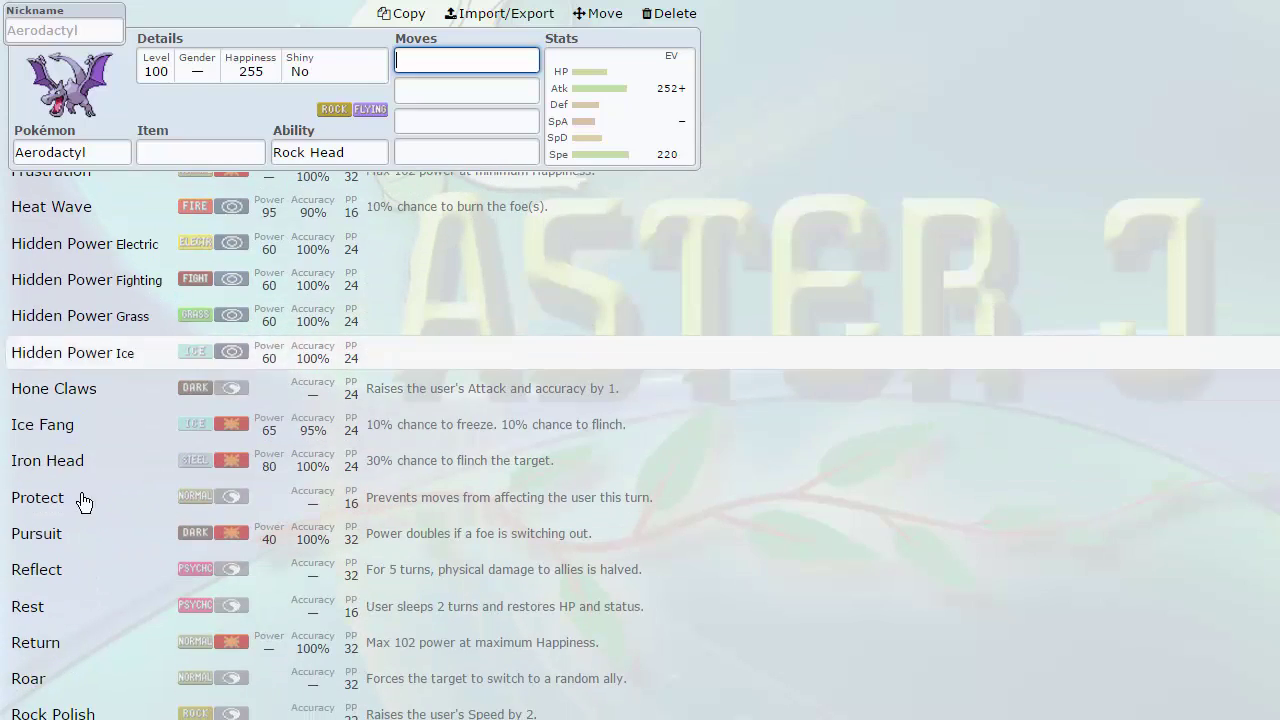
{"action": "scroll", "coordinate": [408, 497], "scroll_direction": "down", "scroll_amount": 5}
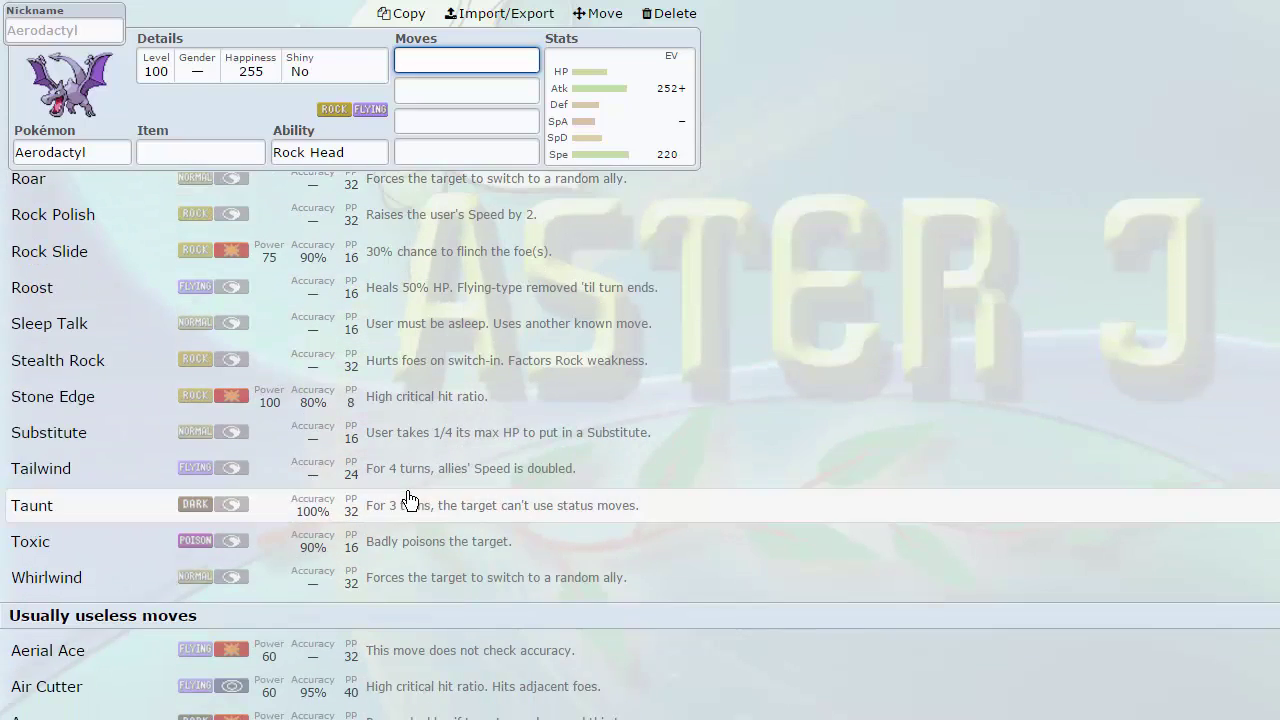
{"action": "scroll", "coordinate": [264, 455], "scroll_direction": "up", "scroll_amount": 4}
{"action": "scroll", "coordinate": [264, 455], "scroll_direction": "up", "scroll_amount": 5}
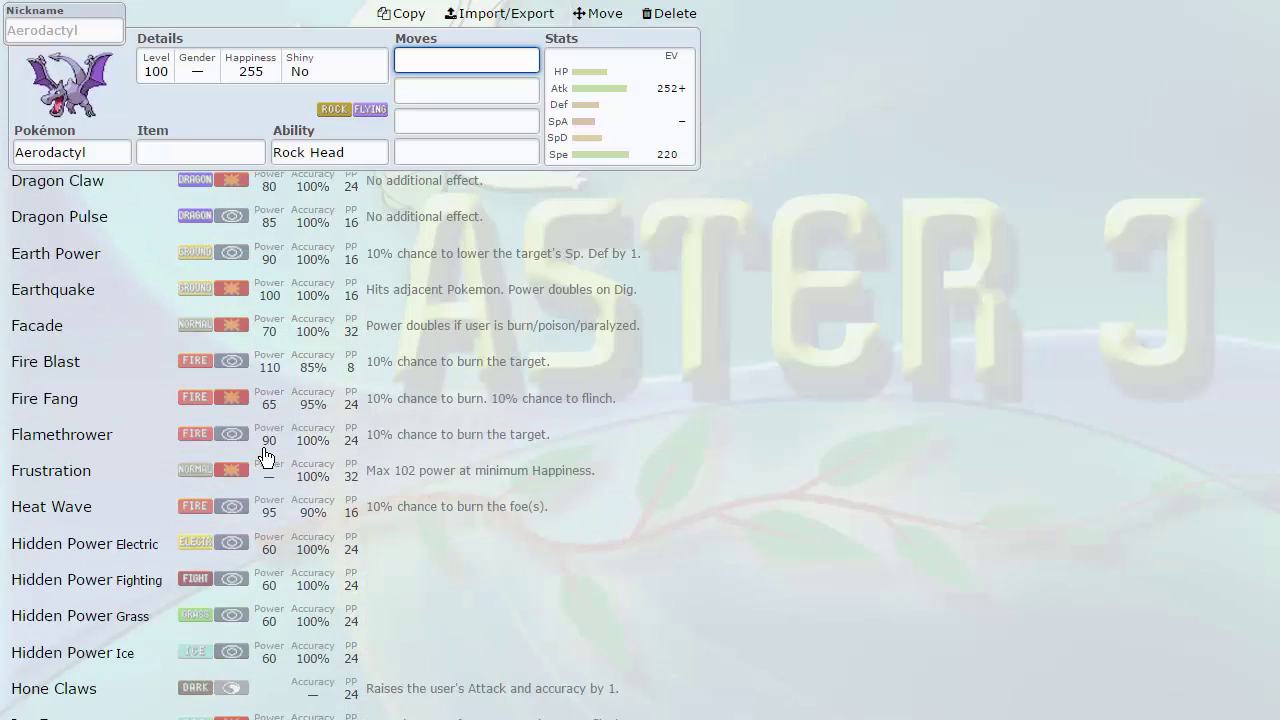
{"action": "scroll", "coordinate": [166, 566], "scroll_direction": "down", "scroll_amount": 1}
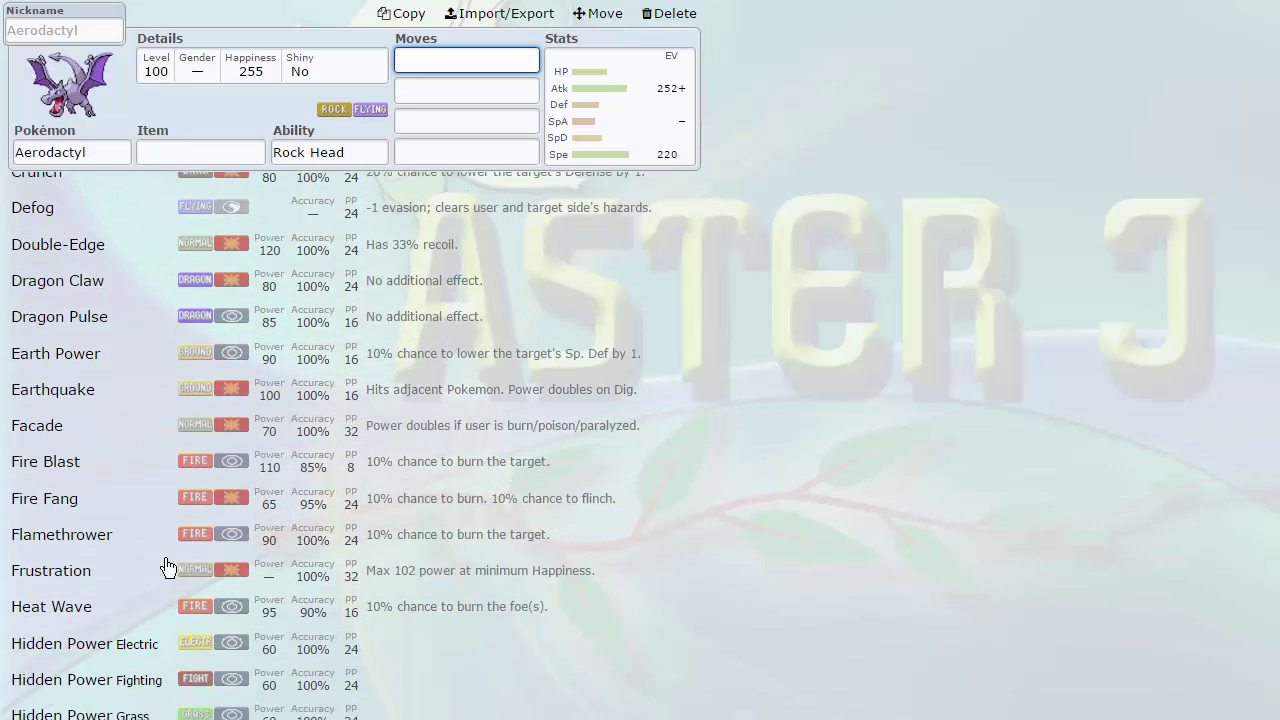
Step: Review Aerodactyl's EV spread alongside its attacking and support moves from Agility to Whirlwind
{"action": "left_click", "coordinate": [622, 158]}
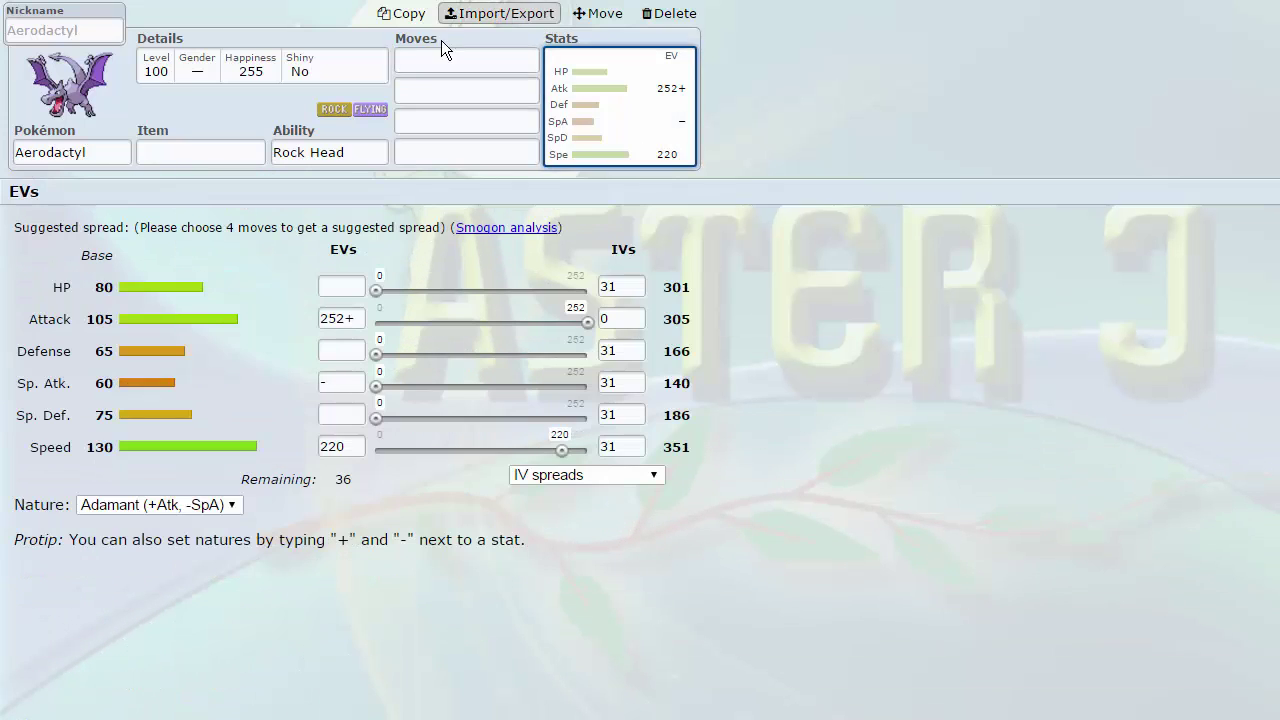
{"action": "left_click", "coordinate": [445, 60]}
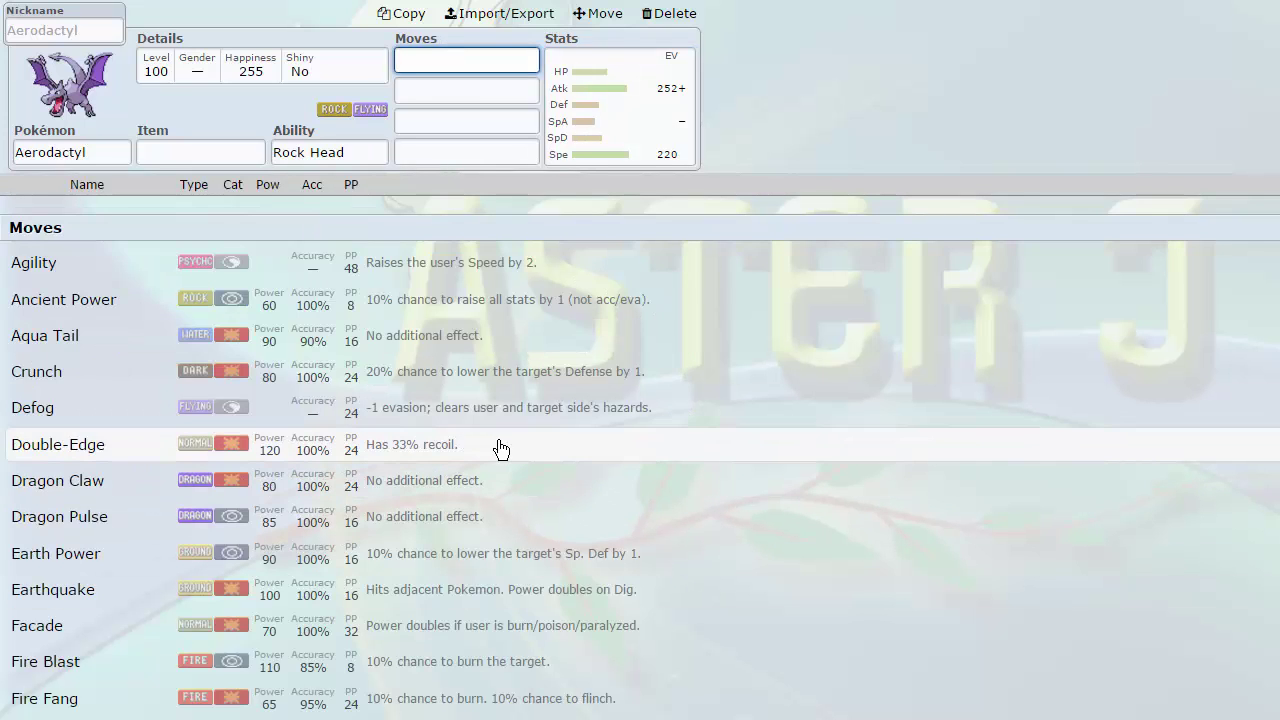
{"action": "scroll", "coordinate": [378, 475], "scroll_direction": "down", "scroll_amount": 2}
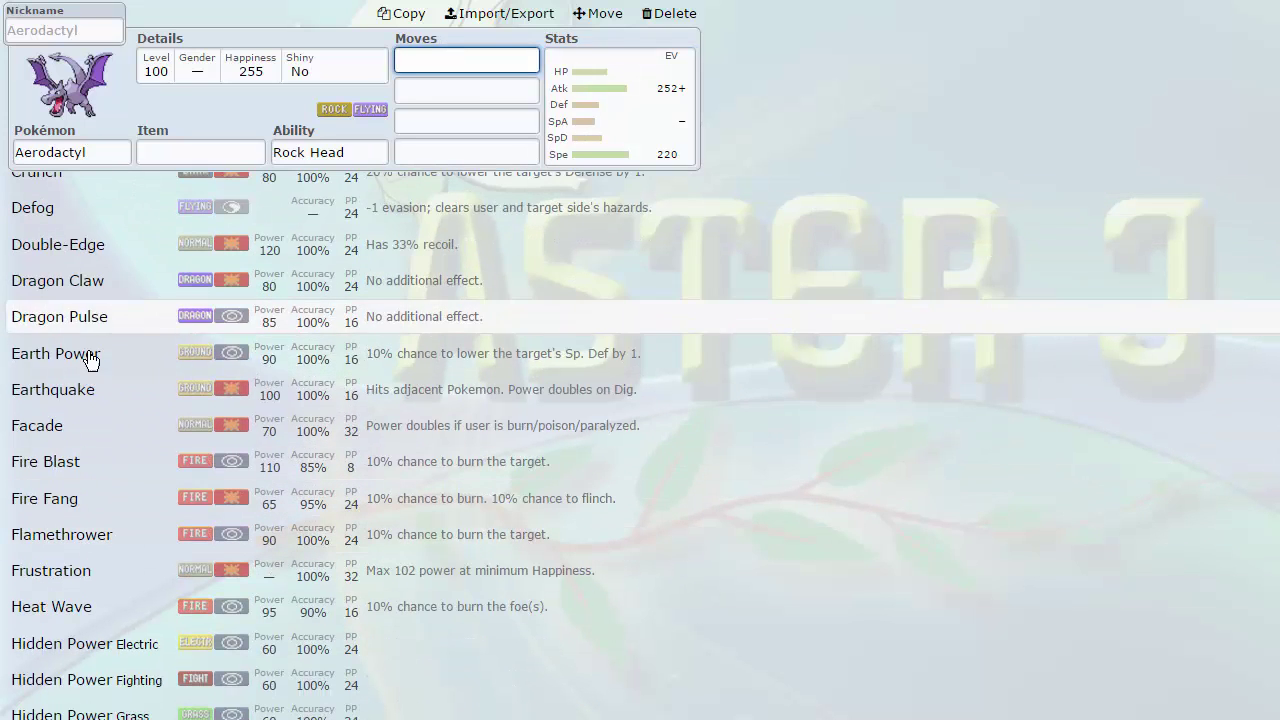
{"action": "scroll", "coordinate": [465, 380], "scroll_direction": "up", "scroll_amount": 2}
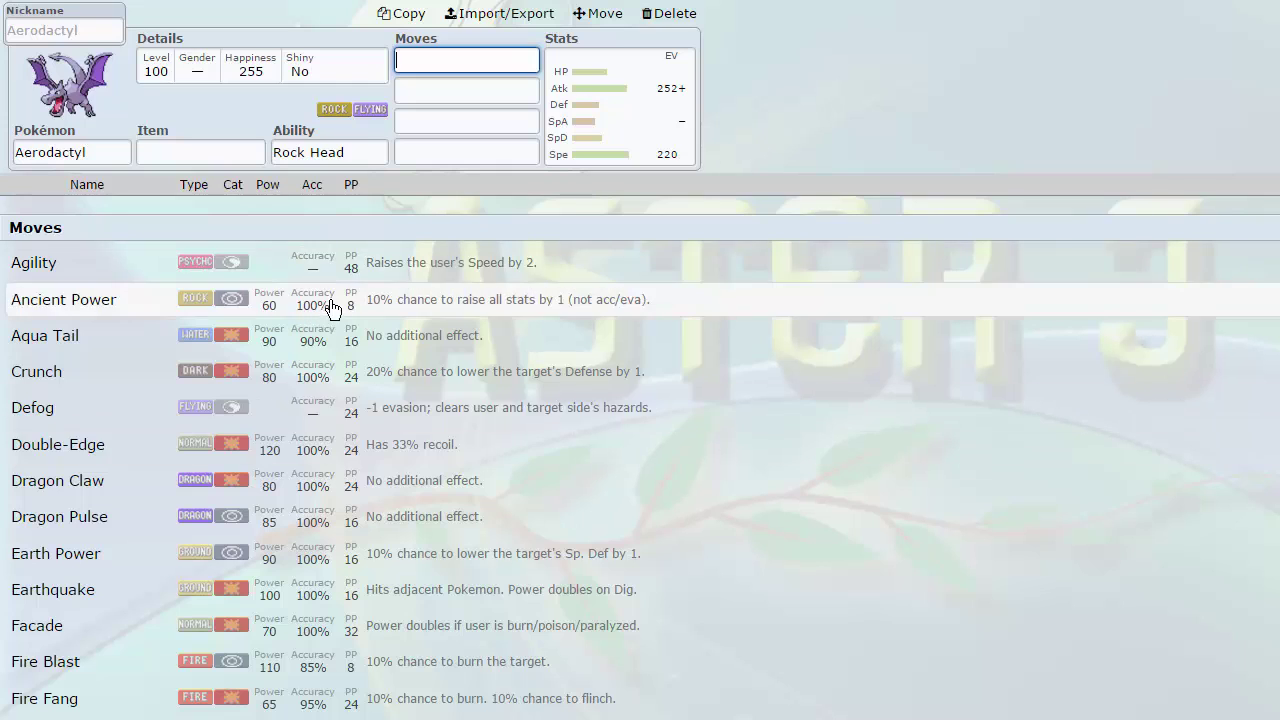
{"action": "left_click", "coordinate": [370, 152]}
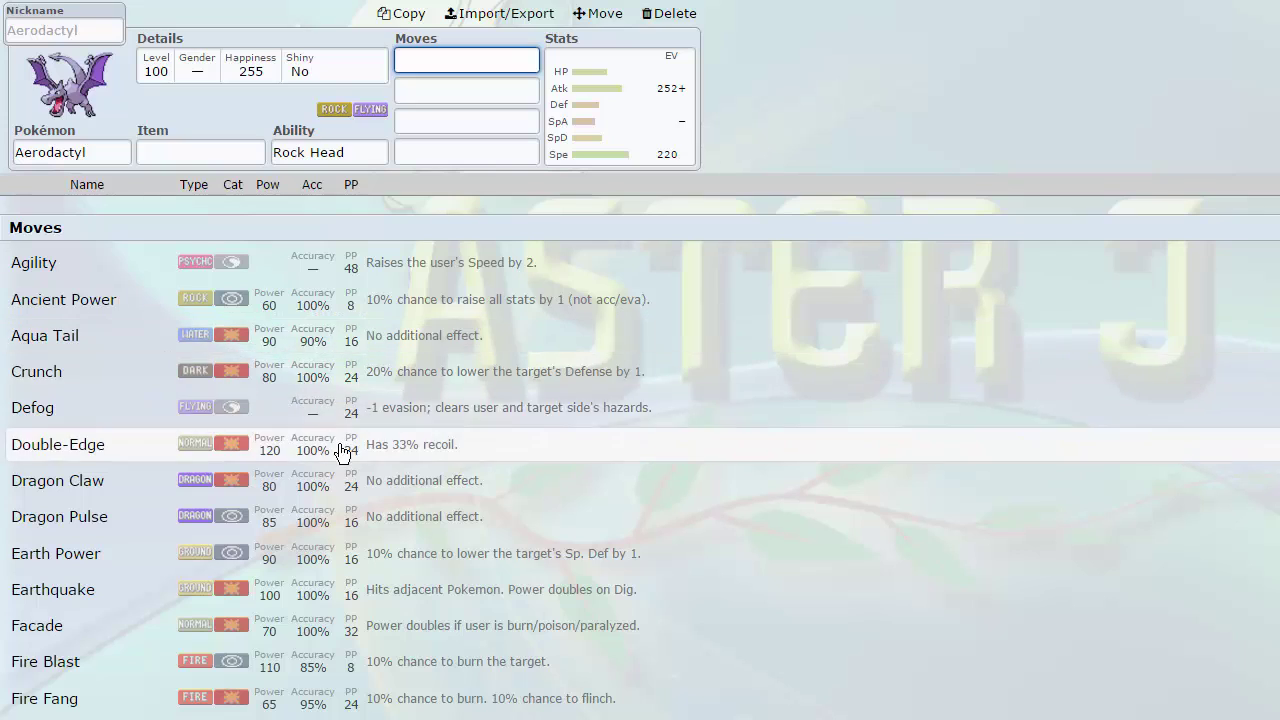
{"action": "scroll", "coordinate": [320, 500], "scroll_direction": "down", "scroll_amount": 5}
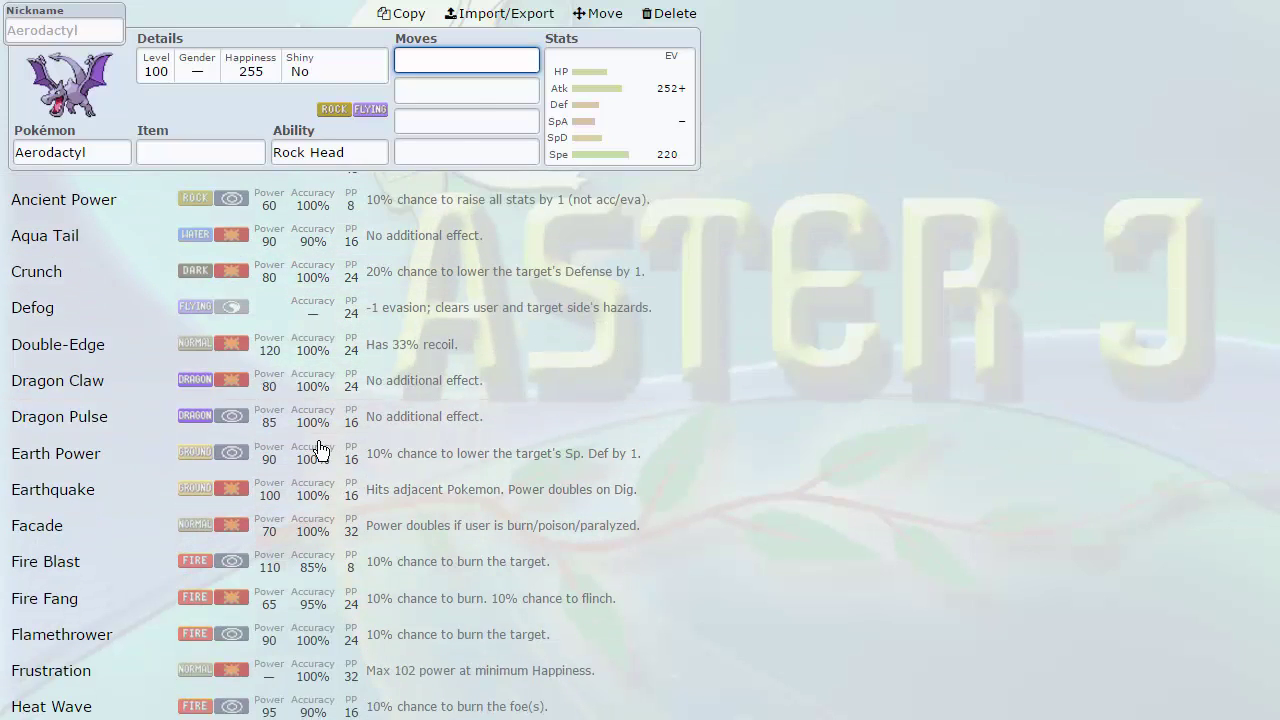
{"action": "scroll", "coordinate": [320, 450], "scroll_direction": "down", "scroll_amount": 3}
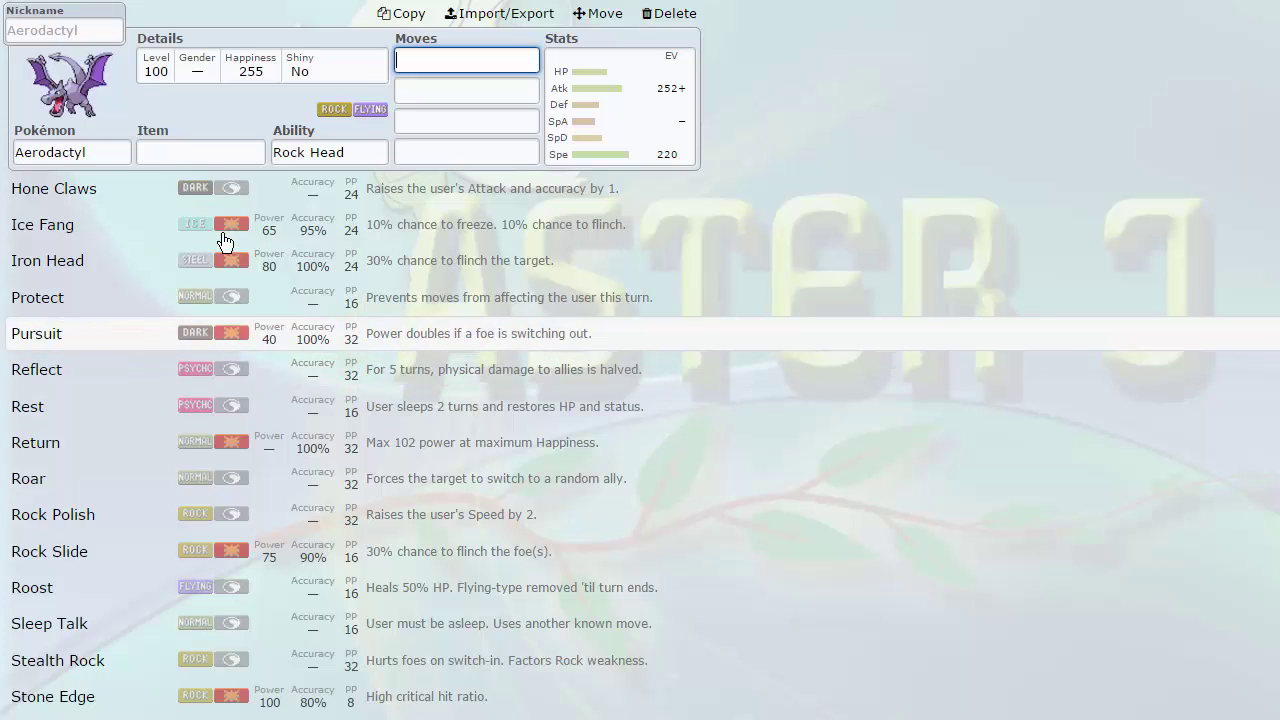
{"action": "scroll", "coordinate": [290, 398], "scroll_direction": "down", "scroll_amount": 2}
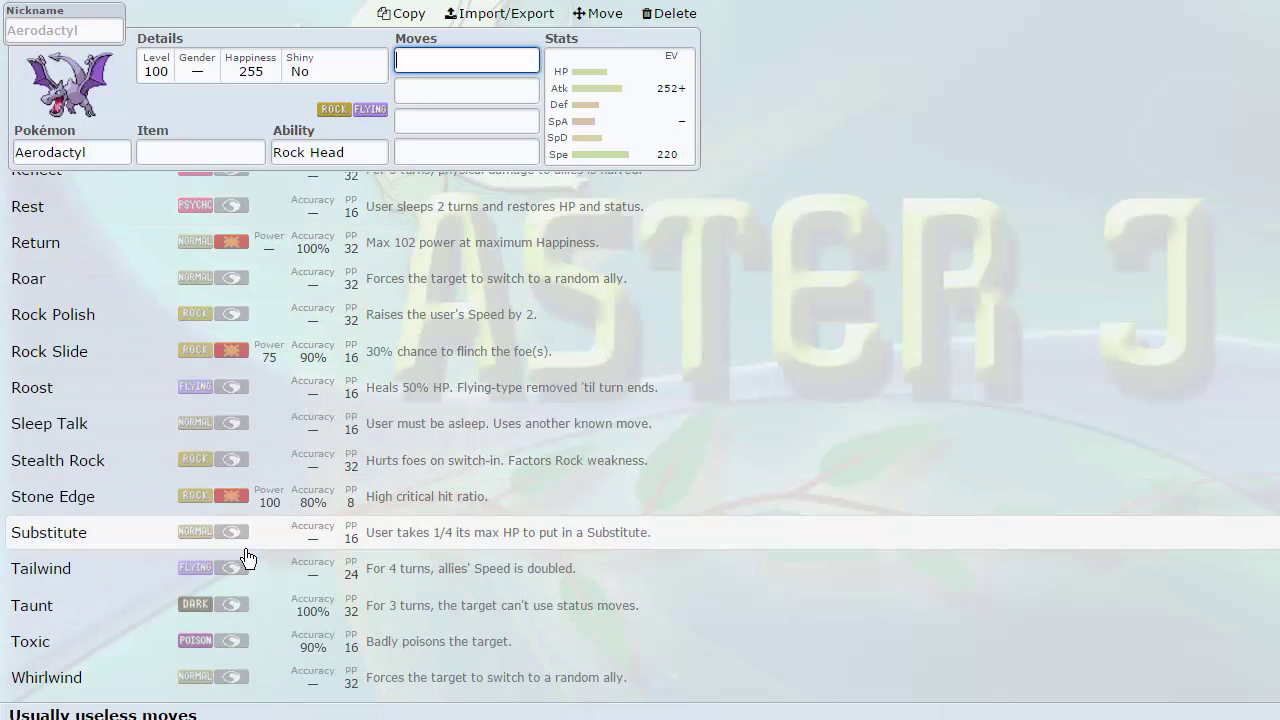
{"action": "scroll", "coordinate": [243, 520], "scroll_direction": "down", "scroll_amount": 1}
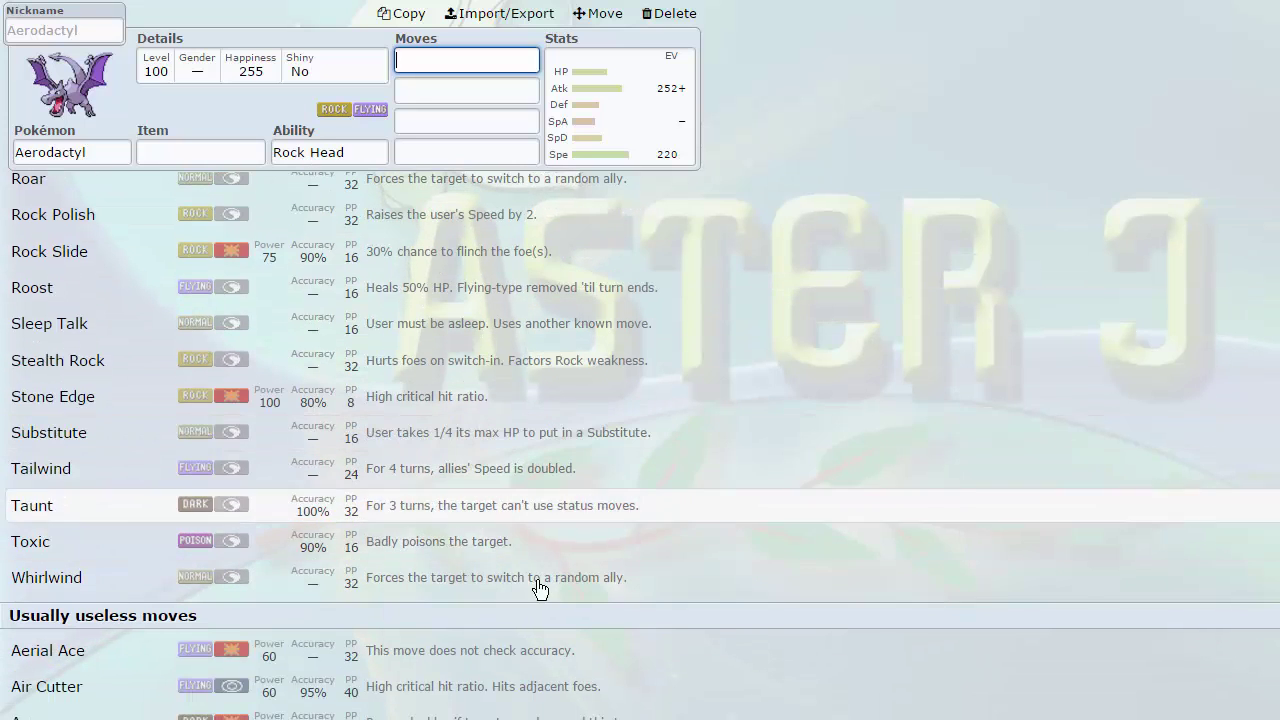
{"action": "left_click", "coordinate": [589, 125]}
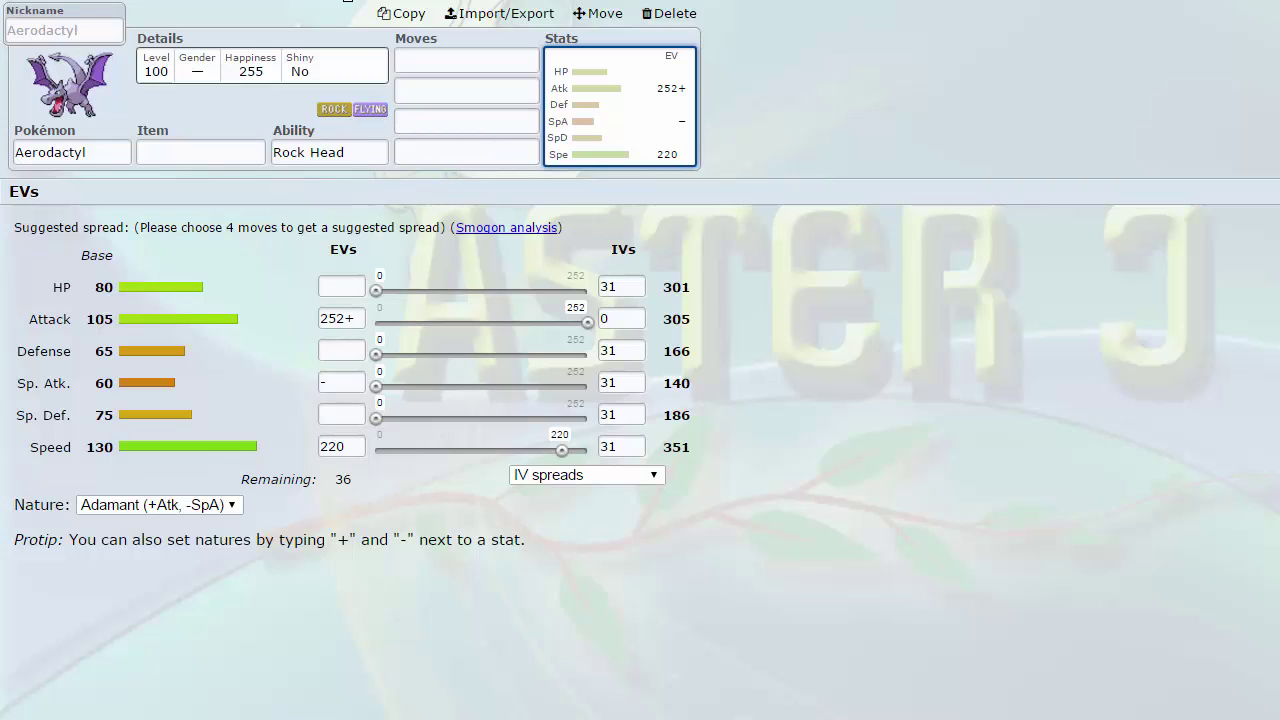
Step: Switch to Masquerain and set its Speed and Sp. Atk EVs to 252 each
{"action": "left_click", "coordinate": [347, 2]}
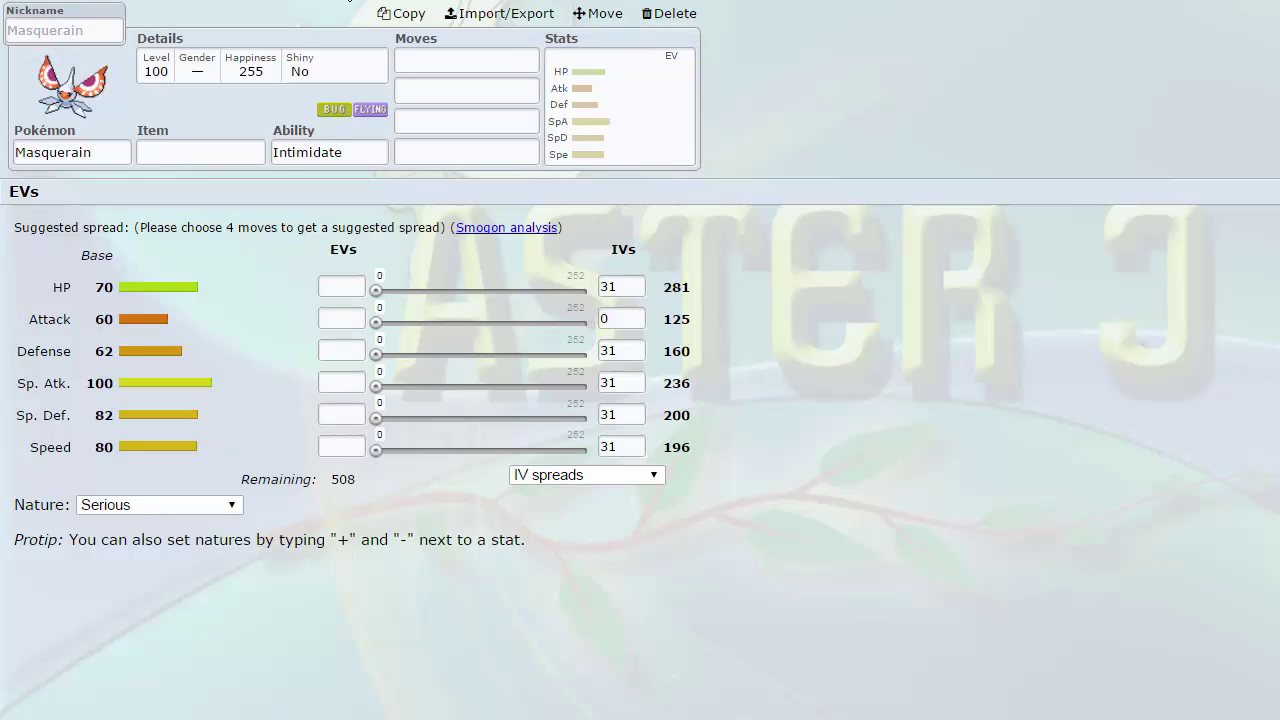
{"action": "left_click", "coordinate": [348, 153]}
{"action": "left_click", "coordinate": [344, 131]}
{"action": "left_click_drag", "start_coordinate": [376, 451], "coordinate": [606, 472]}
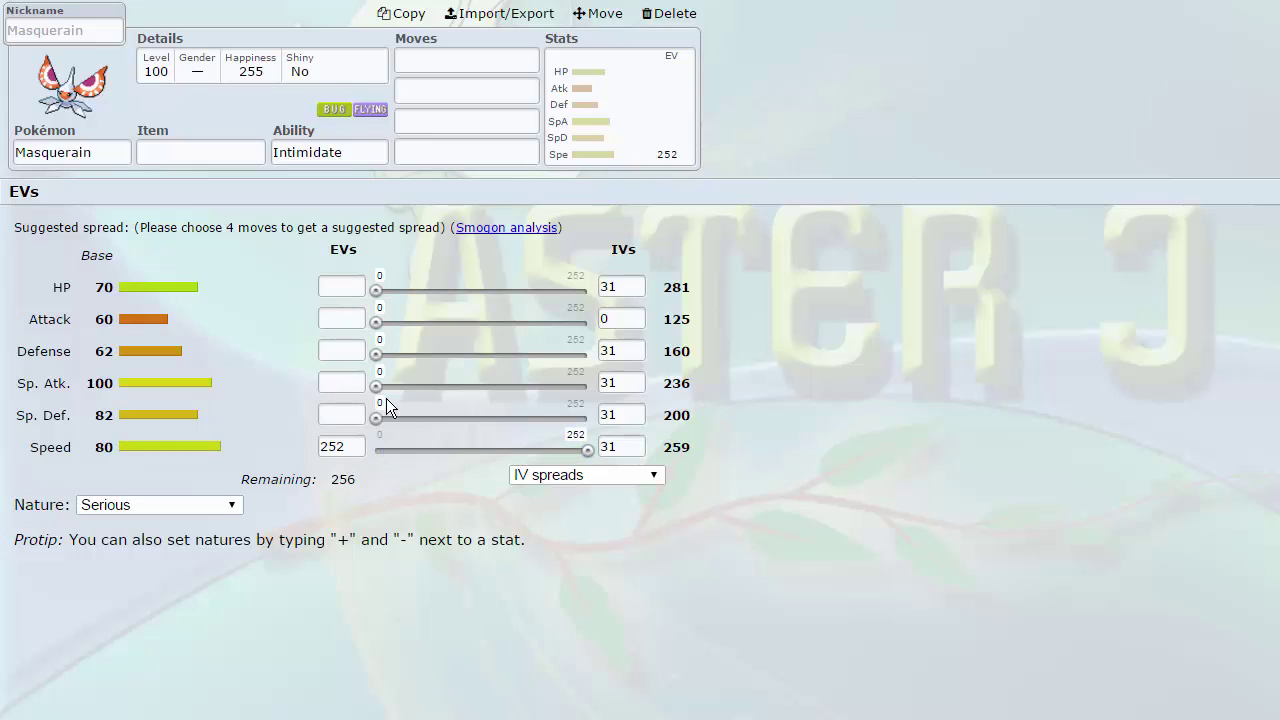
{"action": "left_click_drag", "start_coordinate": [430, 397], "coordinate": [592, 390]}
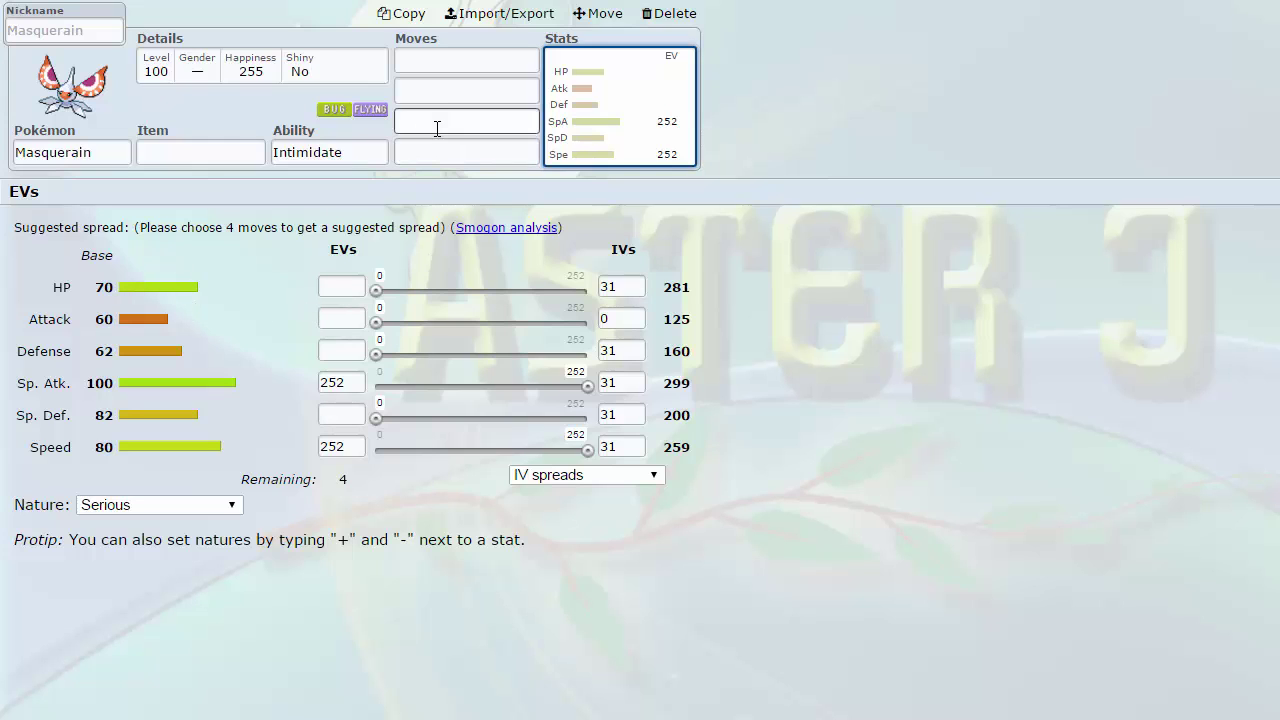
Step: Examine Masquerain's move list, comparing it with Aerodactyl's and checking its support moves such as Sticky Web and Quiver Dance
{"action": "left_click", "coordinate": [444, 92]}
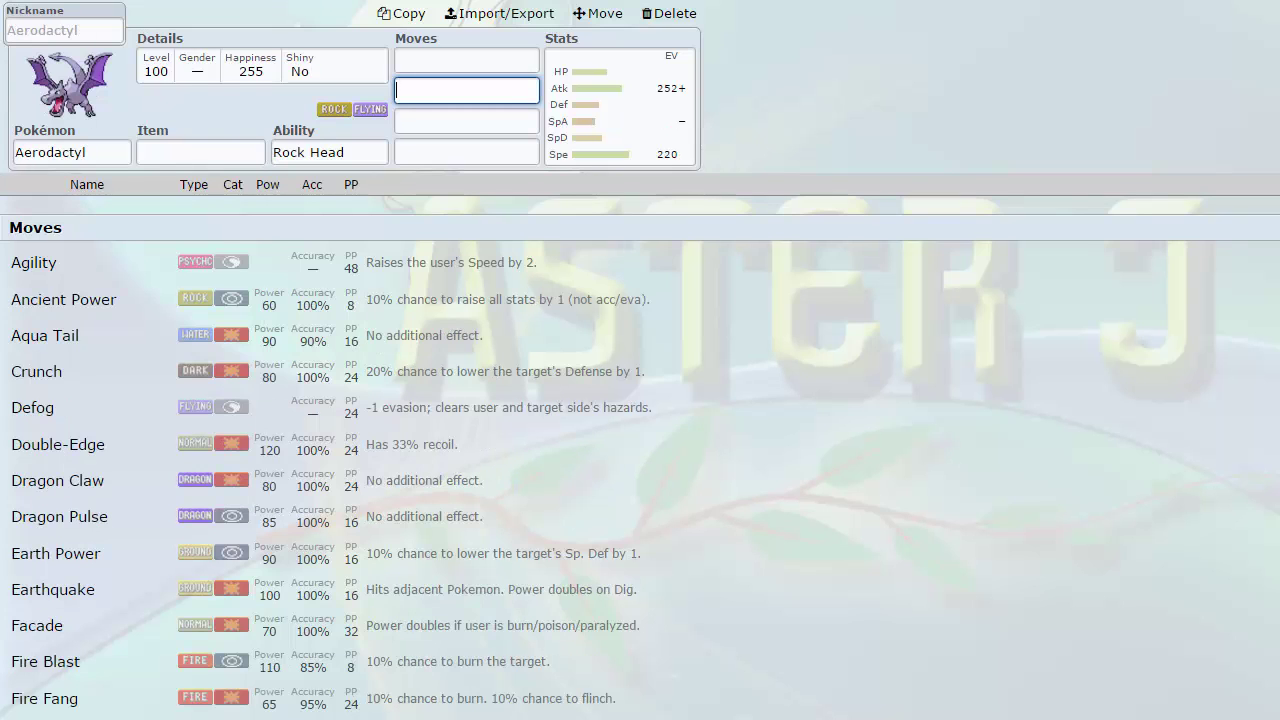
{"action": "left_click", "coordinate": [372, 35]}
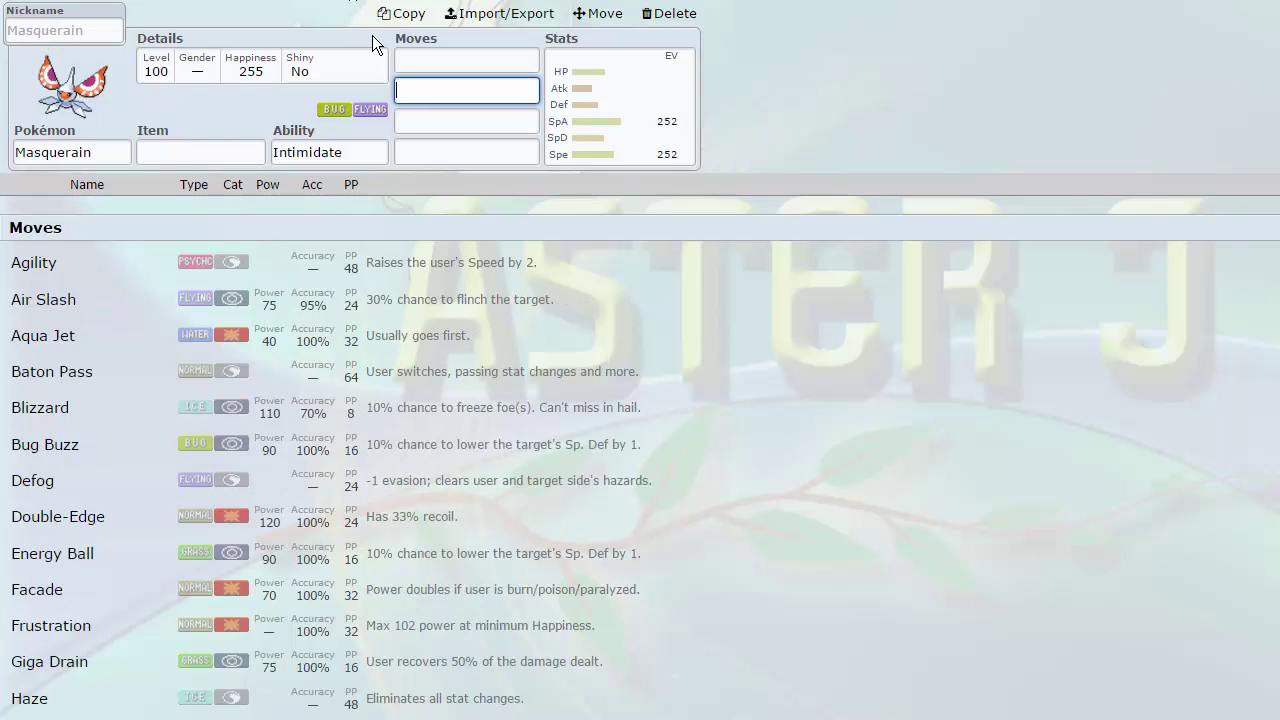
{"action": "left_click", "coordinate": [303, 5]}
{"action": "left_click", "coordinate": [357, 3]}
{"action": "left_click", "coordinate": [437, 62]}
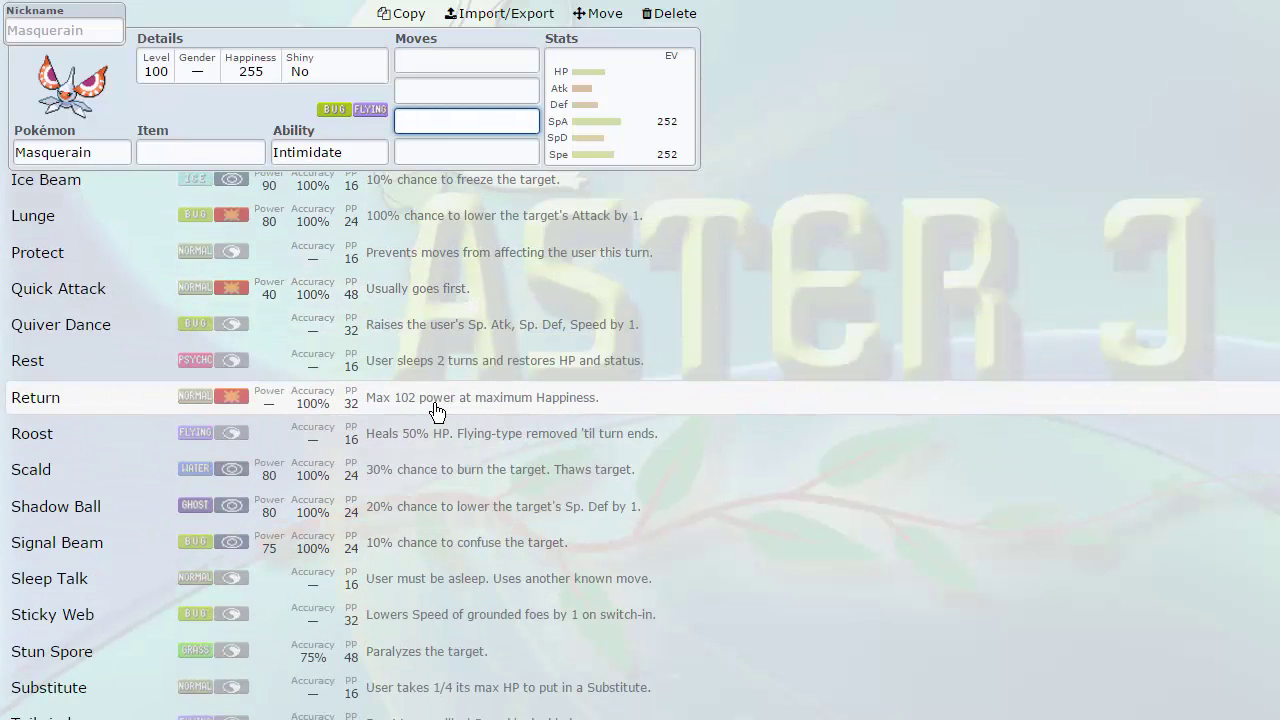
{"action": "scroll", "coordinate": [437, 410], "scroll_direction": "down", "scroll_amount": 4}
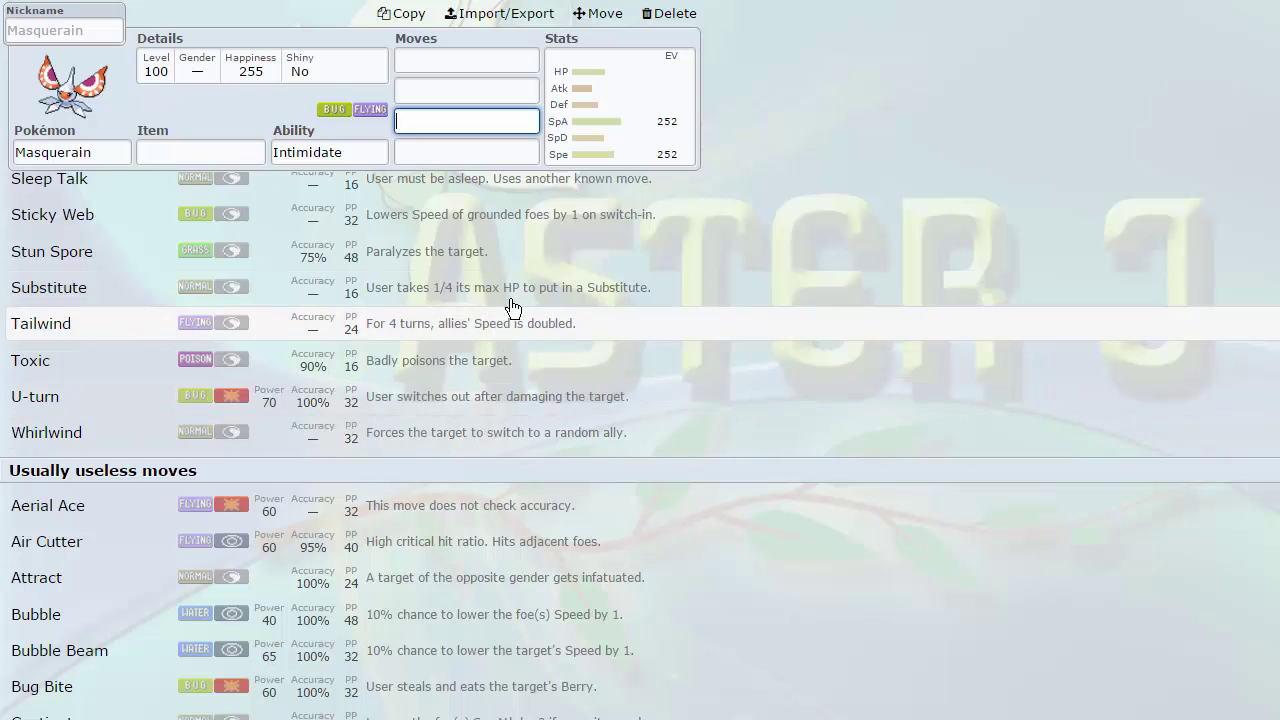
{"action": "scroll", "coordinate": [500, 302], "scroll_direction": "up", "scroll_amount": 1}
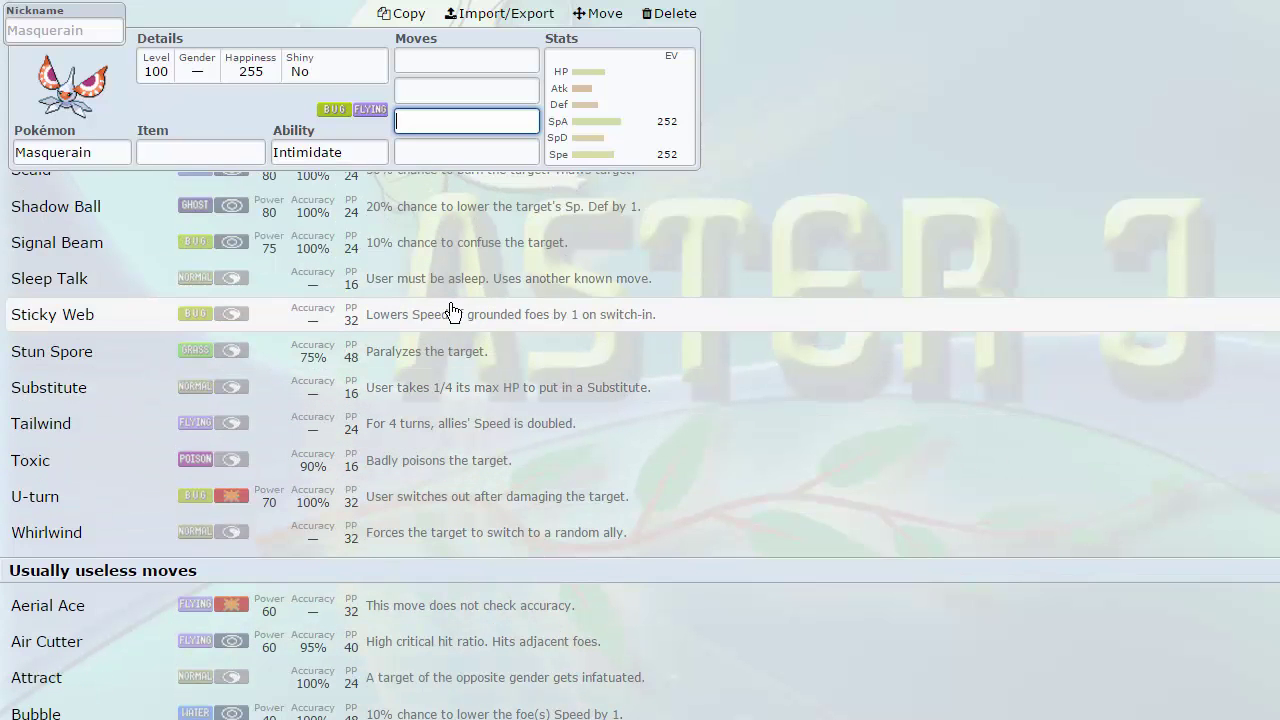
{"action": "scroll", "coordinate": [414, 289], "scroll_direction": "up", "scroll_amount": 4}
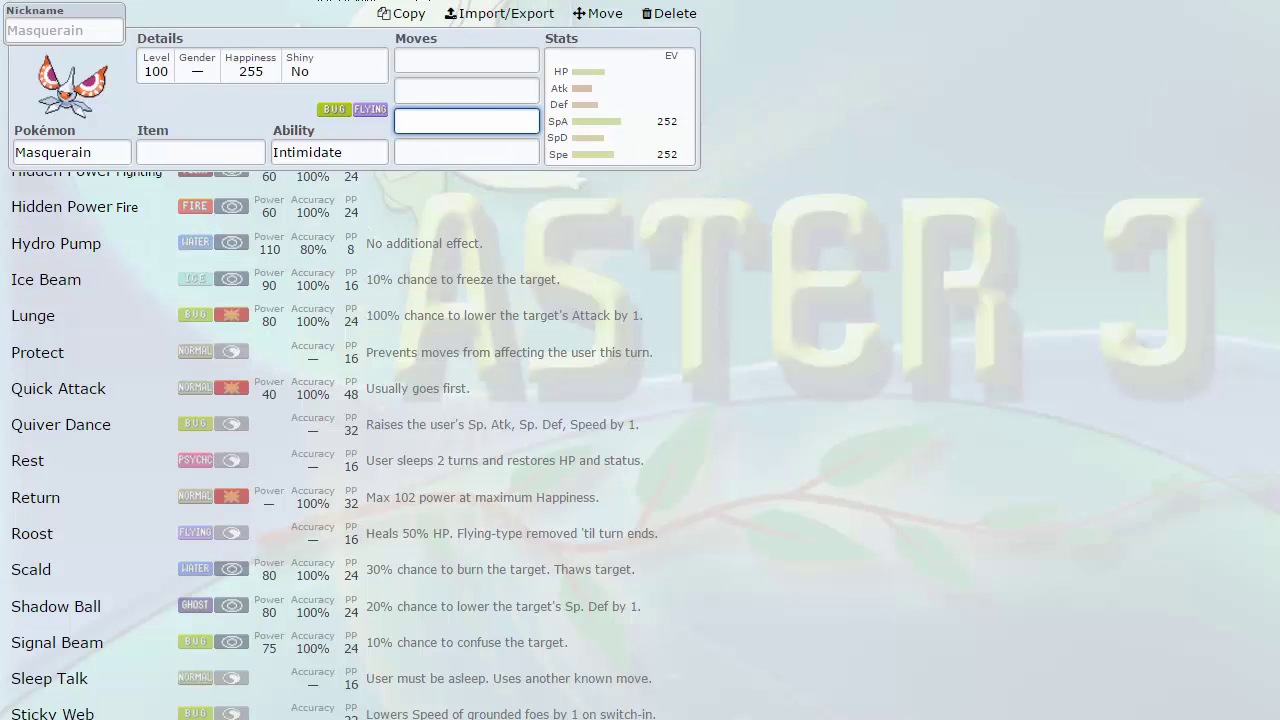
Step: Switch from Masquerain to Empoleon and look over the moves it can learn
{"action": "left_click", "coordinate": [345, 2]}
{"action": "left_click", "coordinate": [345, 2]}
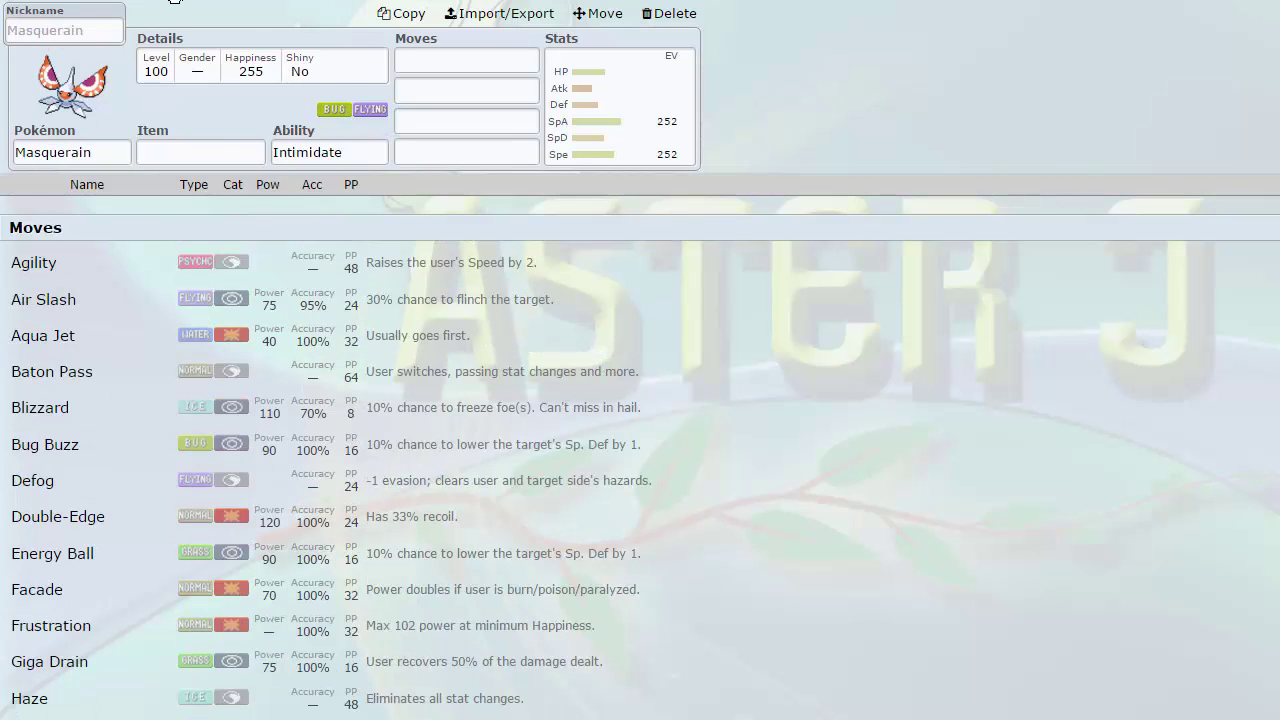
{"action": "left_click", "coordinate": [176, 3]}
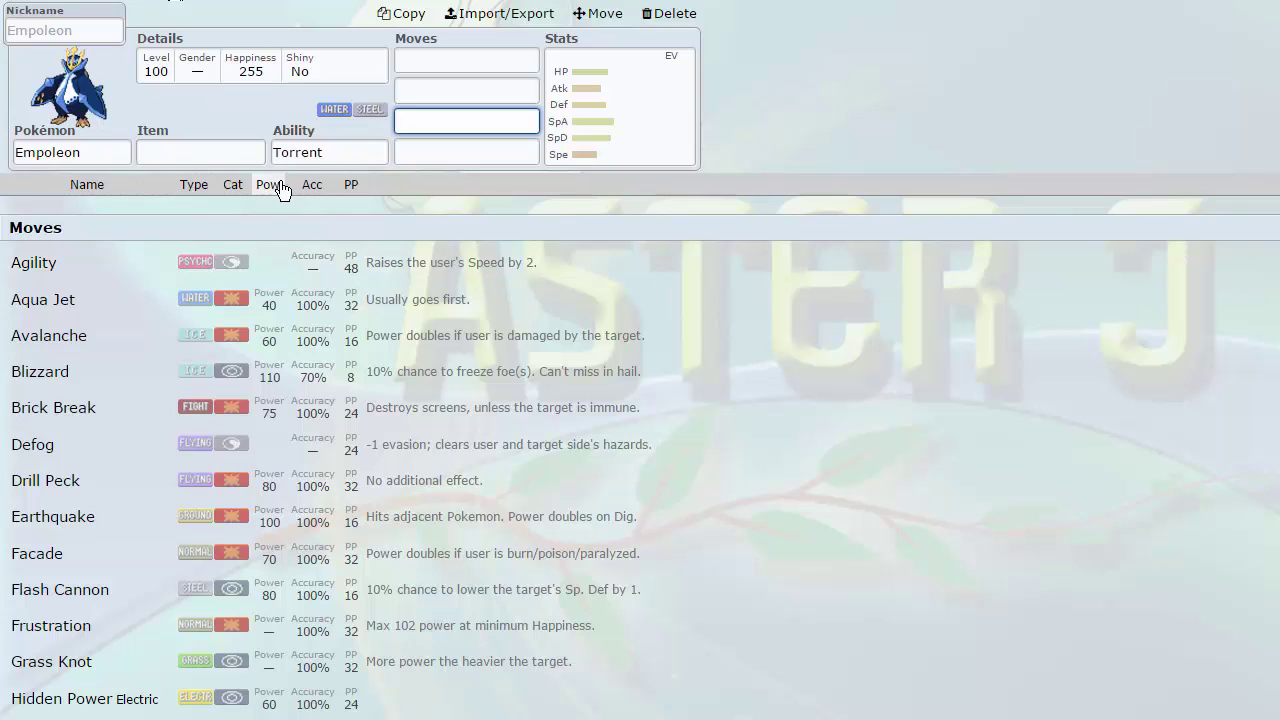
{"action": "key", "text": "Tab"}
{"action": "key", "text": "Tab"}
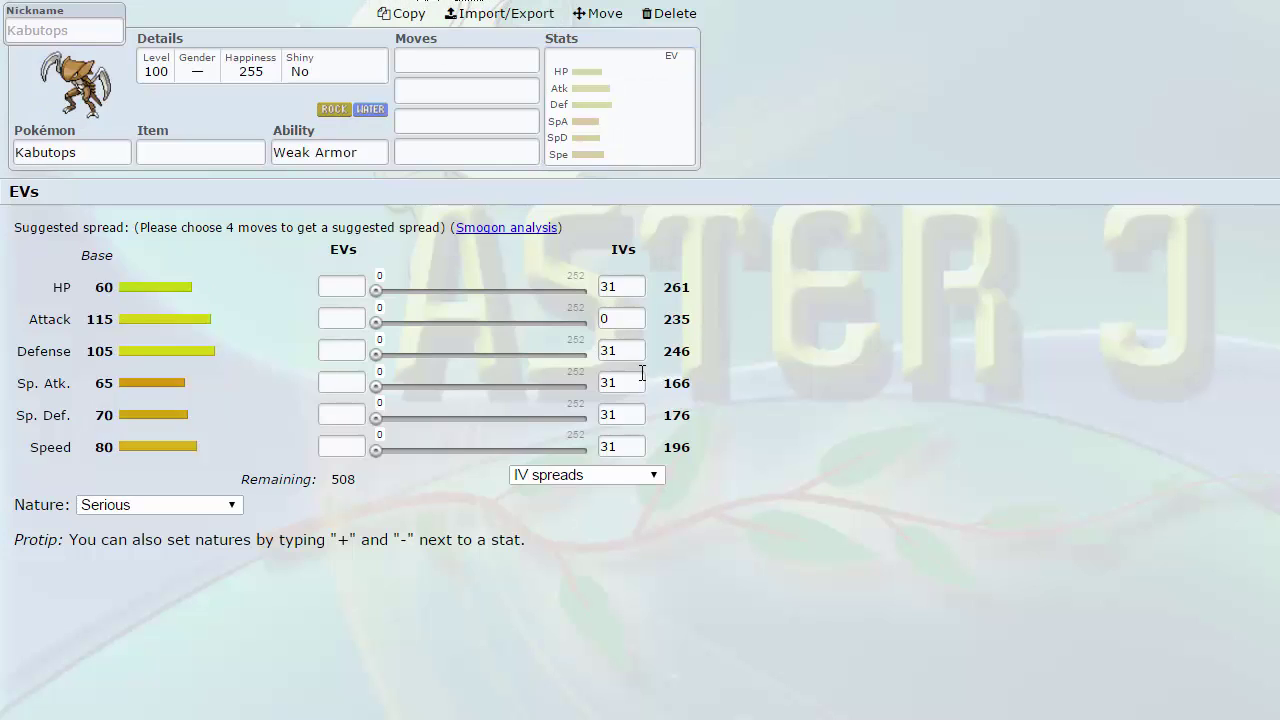
Step: Set Kabutops's Speed EVs to 252 and its nature to Jolly (+Spe, -SpA)
{"action": "left_click", "coordinate": [200, 152]}
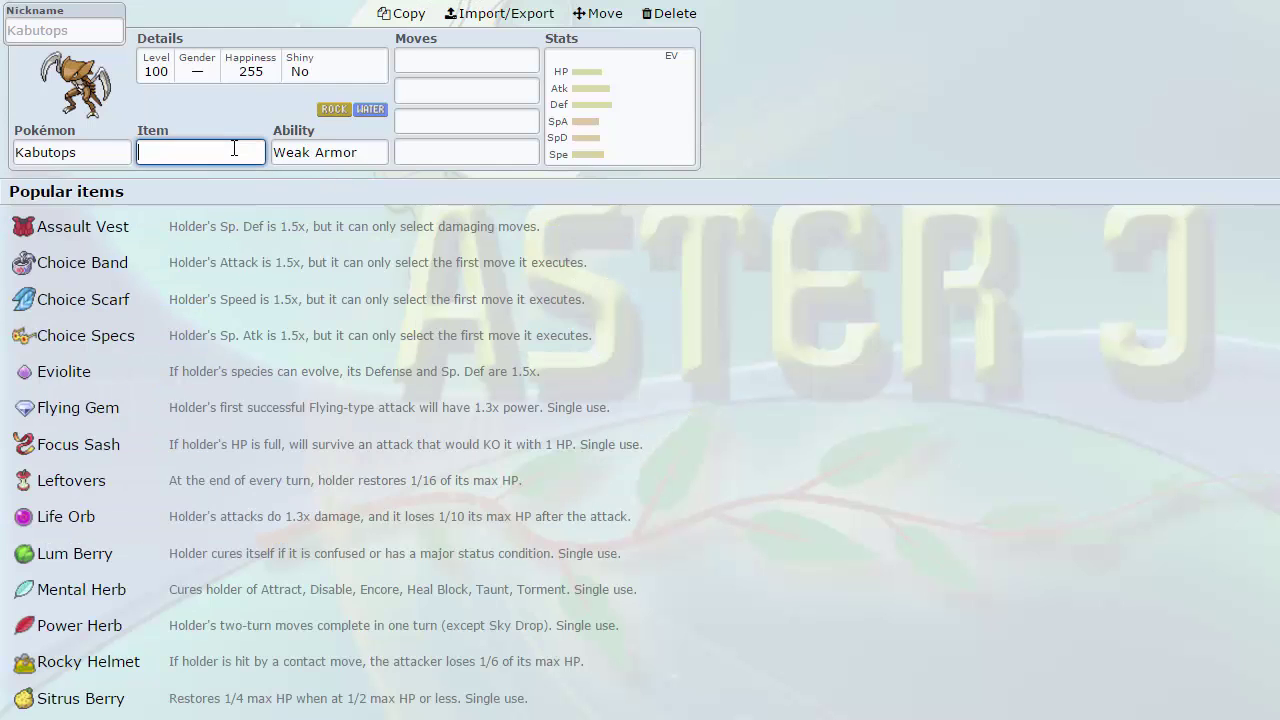
{"action": "left_click", "coordinate": [555, 160]}
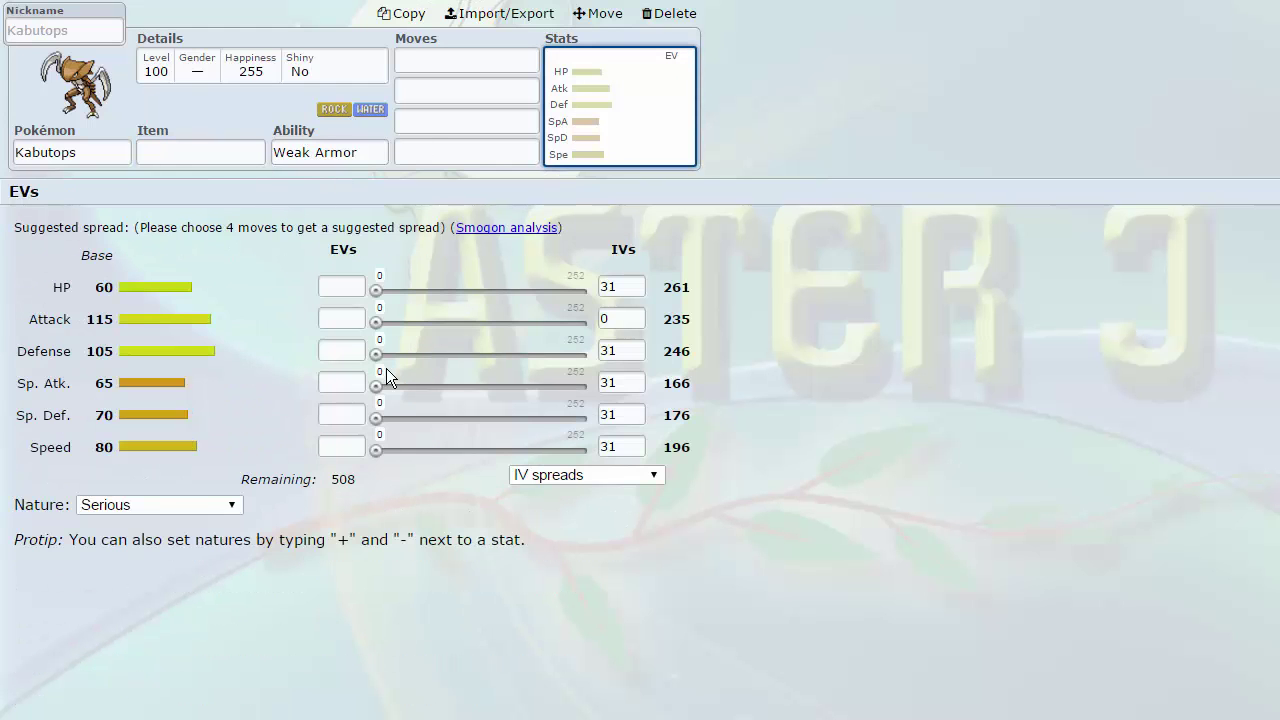
{"action": "left_click_drag", "start_coordinate": [378, 462], "coordinate": [656, 458]}
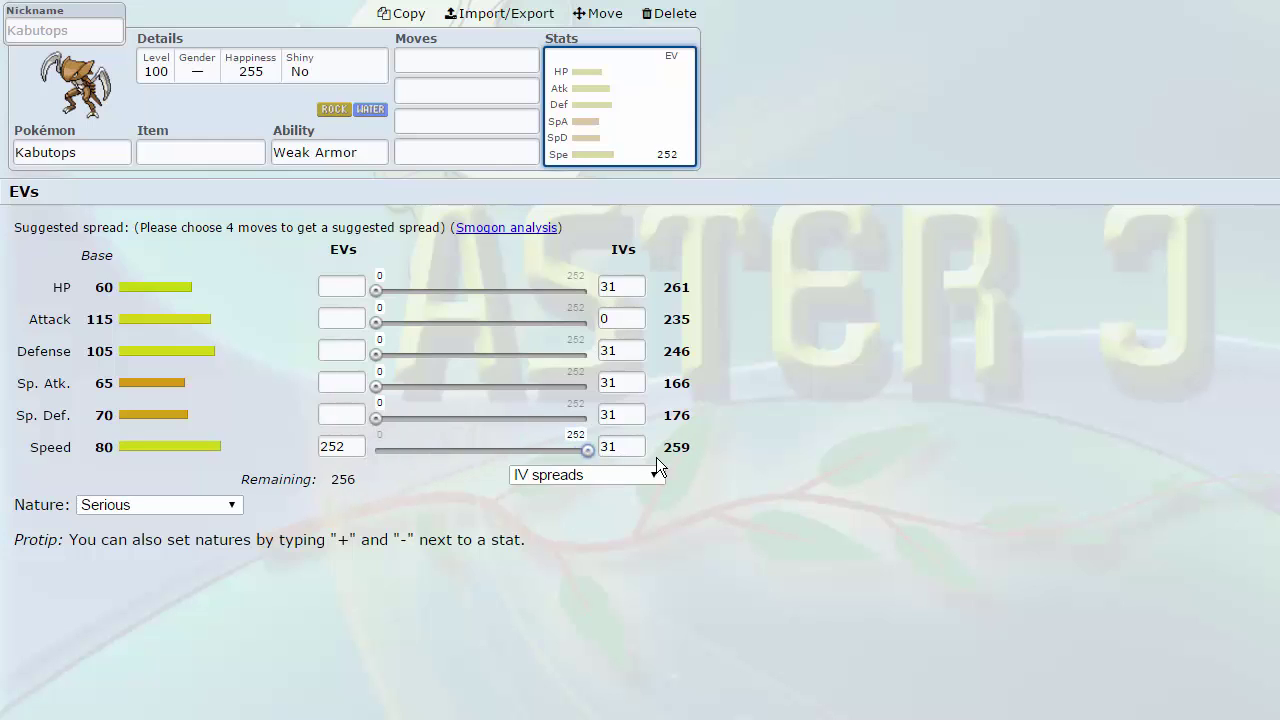
{"action": "left_click", "coordinate": [346, 448]}
{"action": "type", "text": "+"}
{"action": "left_click", "coordinate": [340, 382]}
{"action": "type", "text": "-"}
{"action": "left_click", "coordinate": [417, 70]}
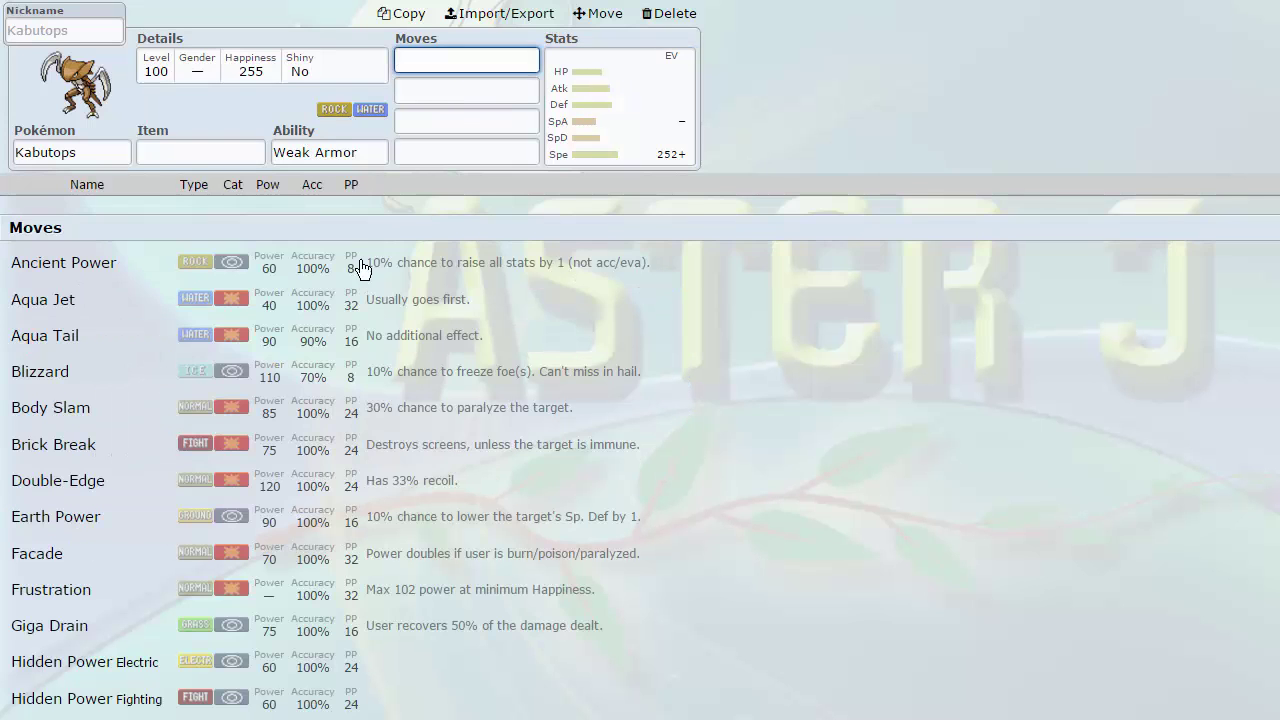
{"action": "left_click", "coordinate": [448, 148]}
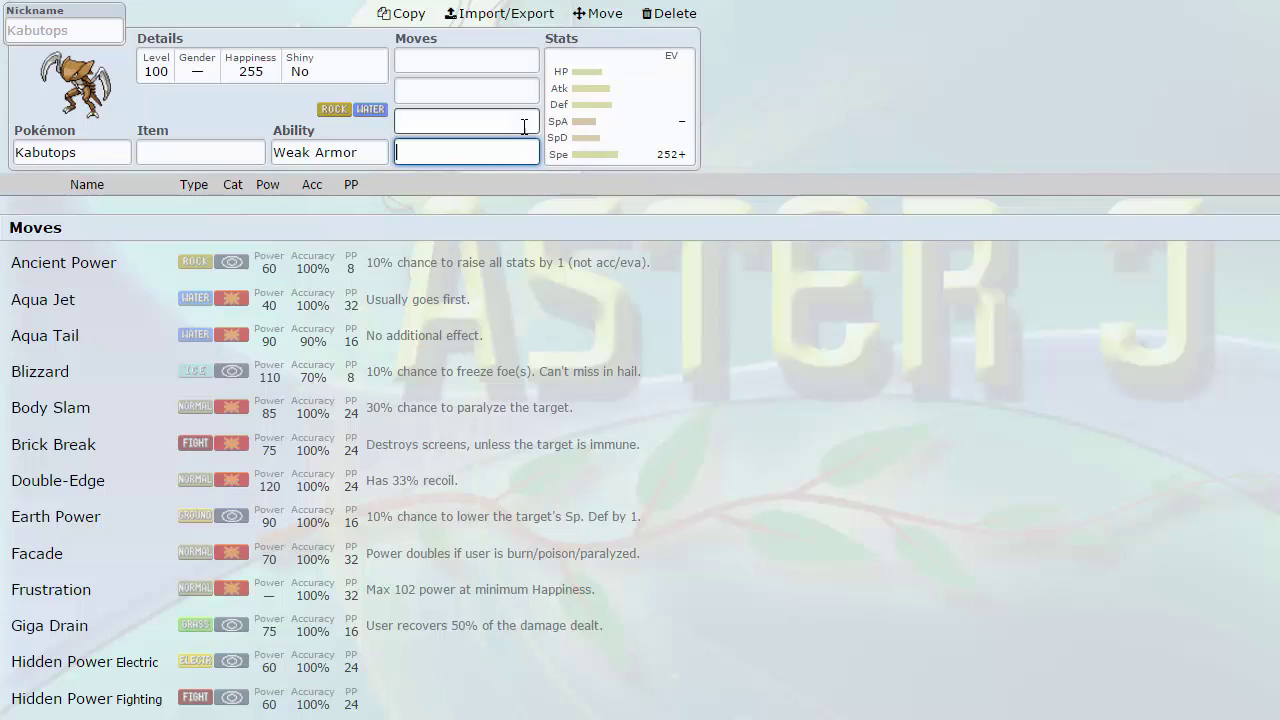
Step: Set Kabutops's Attack EVs to 252 and Attack IV to 31, with the Adamant nature (+Atk, -SpA)
{"action": "left_click", "coordinate": [680, 126]}
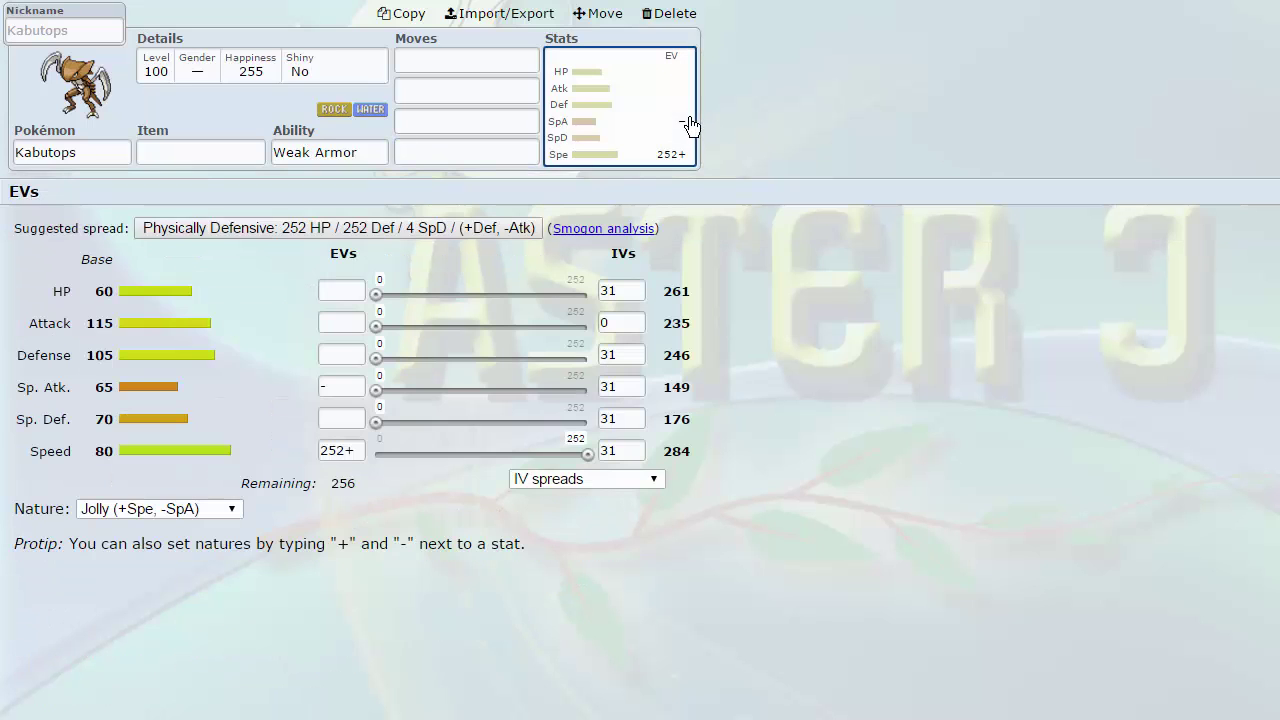
{"action": "left_click_drag", "start_coordinate": [377, 326], "coordinate": [590, 326]}
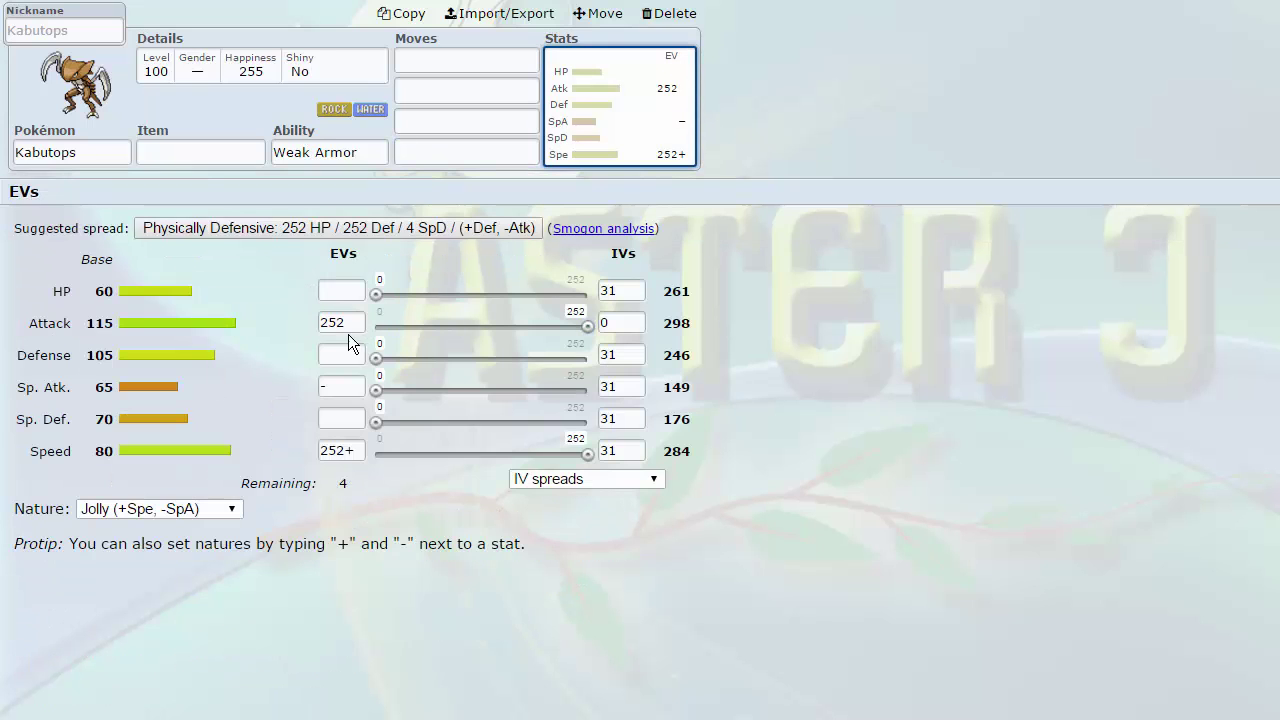
{"action": "left_click", "coordinate": [620, 328]}
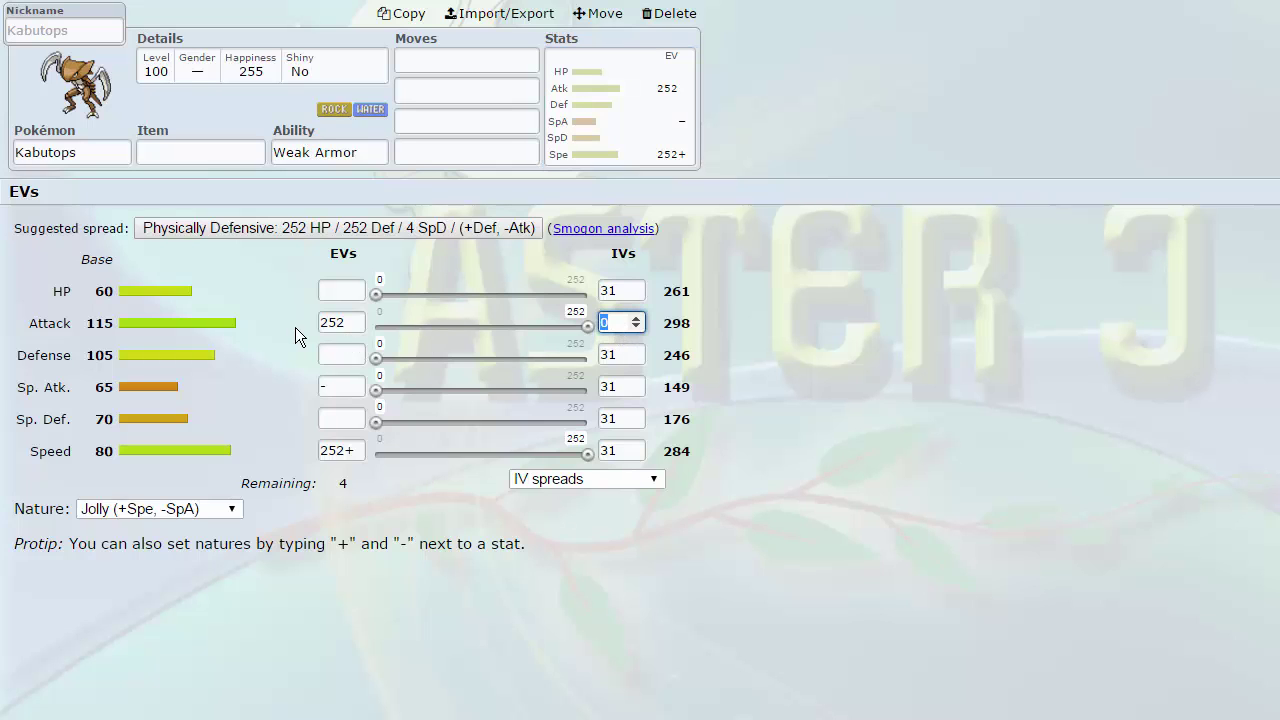
{"action": "type", "text": "31"}
{"action": "left_click", "coordinate": [338, 322]}
{"action": "type", "text": "+"}
{"action": "left_click", "coordinate": [333, 386]}
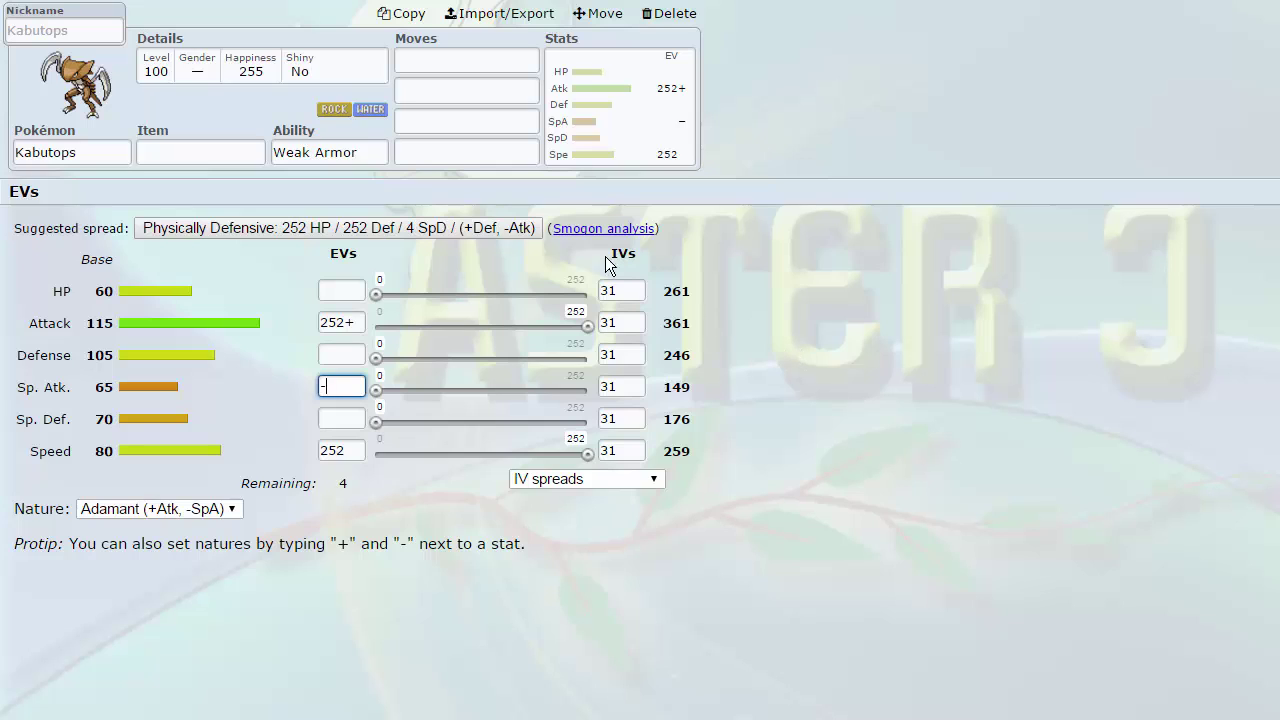
Step: Add Rapid Spin as Kabutops's fourth move and Aqua Jet as its first move
{"action": "left_click", "coordinate": [415, 154]}
{"action": "type", "text": "rapid"}
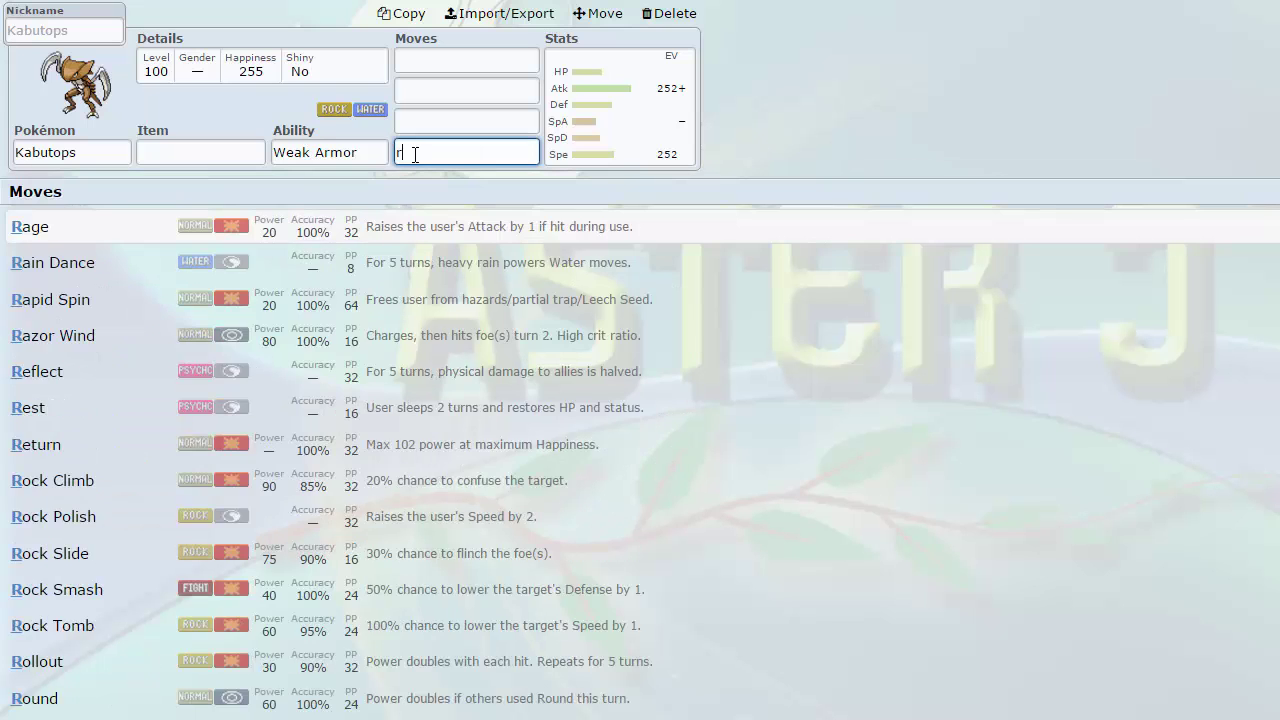
{"action": "left_click", "coordinate": [370, 222]}
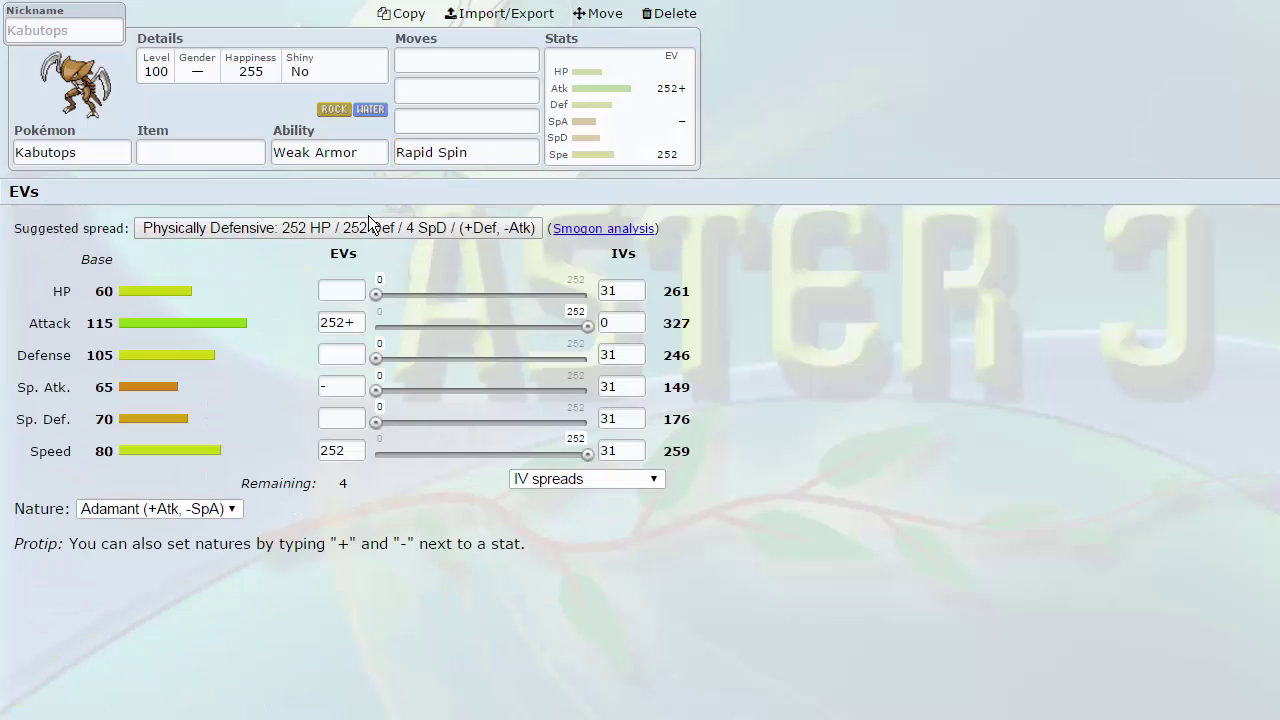
{"action": "left_click", "coordinate": [428, 58]}
{"action": "type", "text": "aqua"}
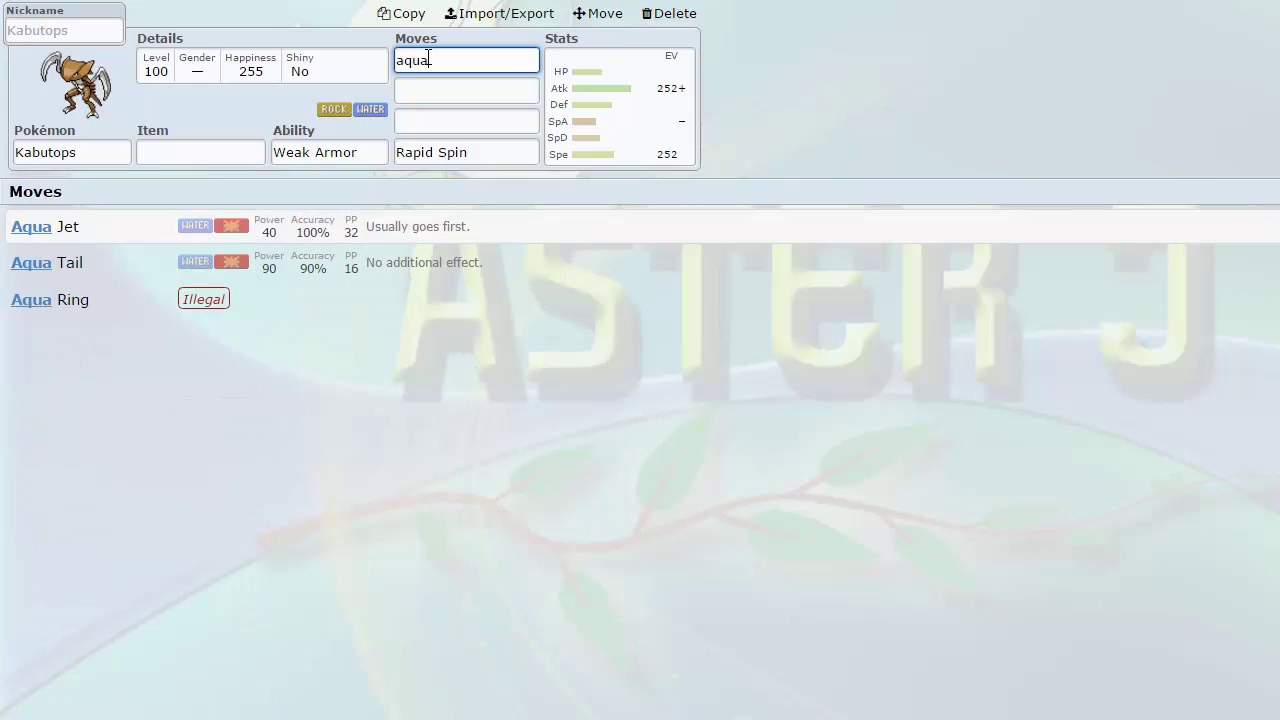
{"action": "left_click", "coordinate": [270, 240]}
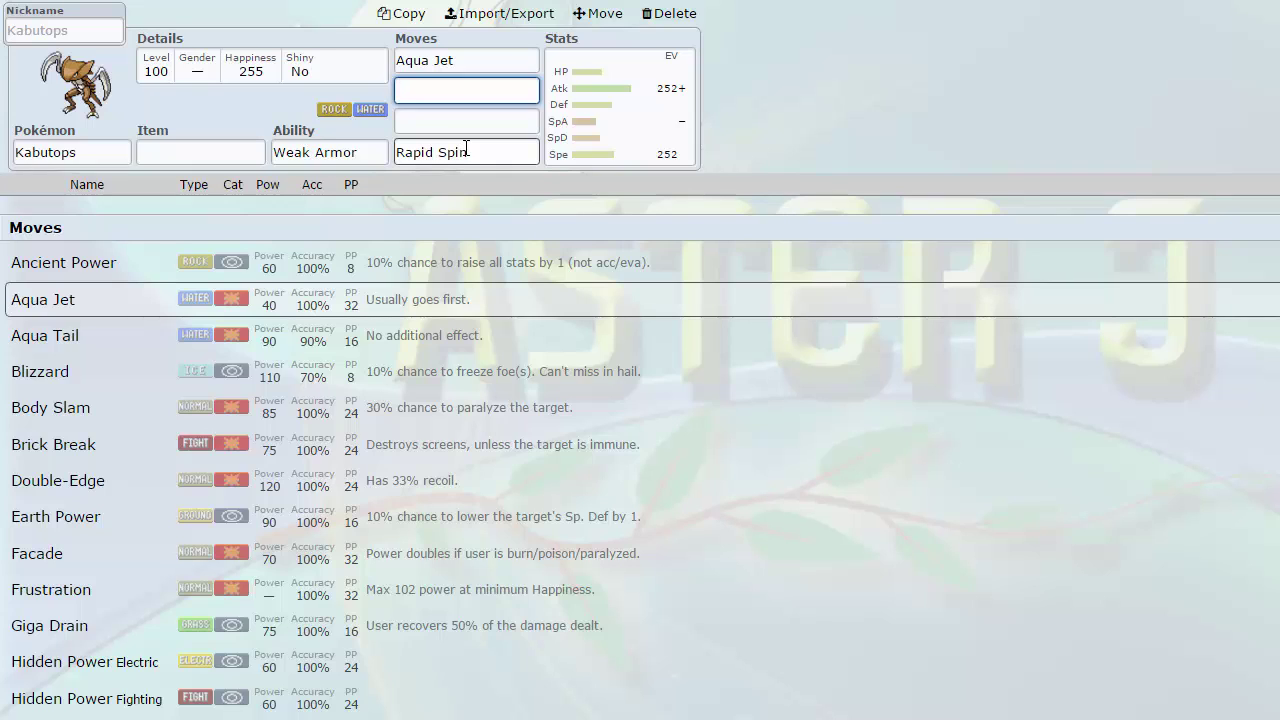
Step: Review Kabutops's ability options, popular items, available moves and EV spread
{"action": "left_click", "coordinate": [330, 152]}
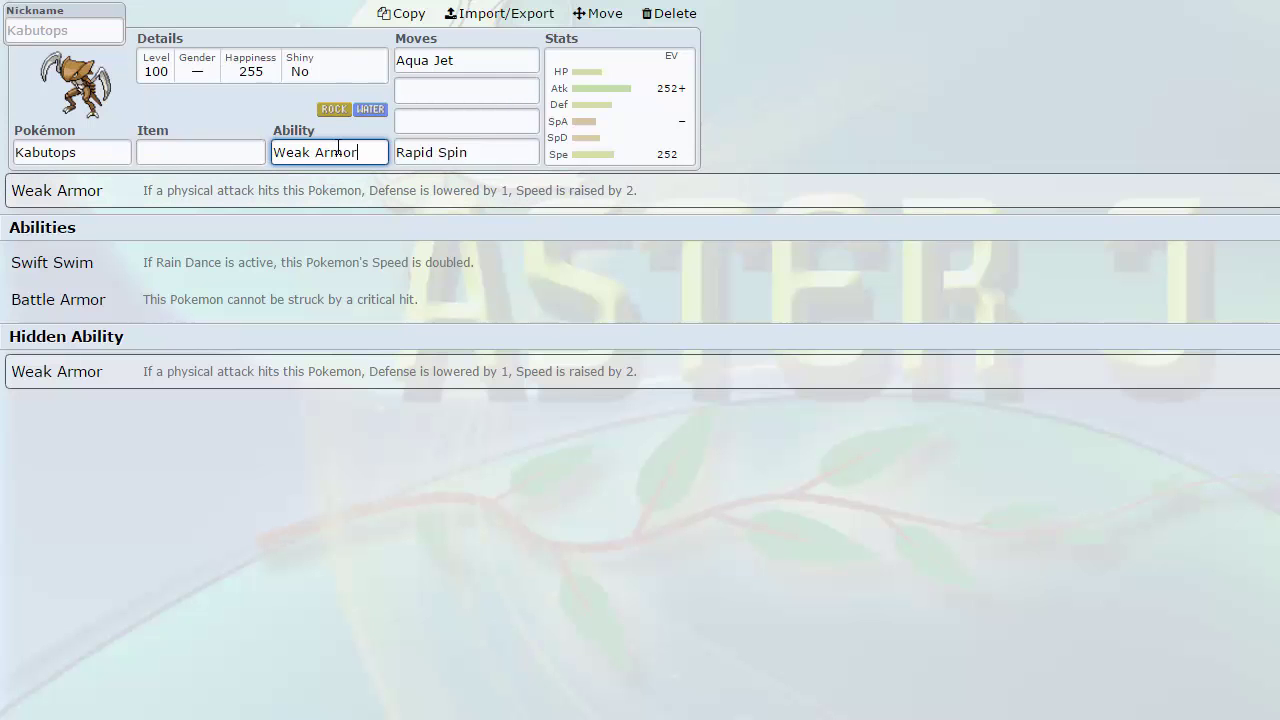
{"action": "left_click", "coordinate": [176, 150]}
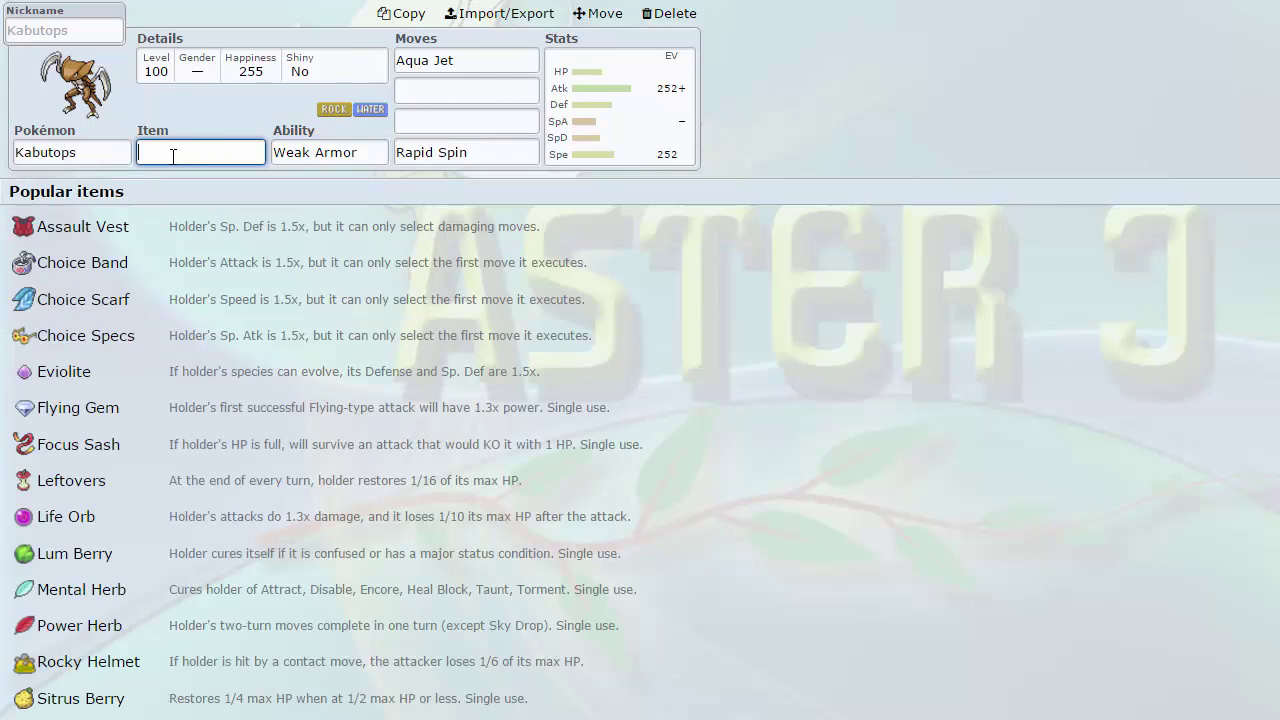
{"action": "left_click", "coordinate": [371, 153]}
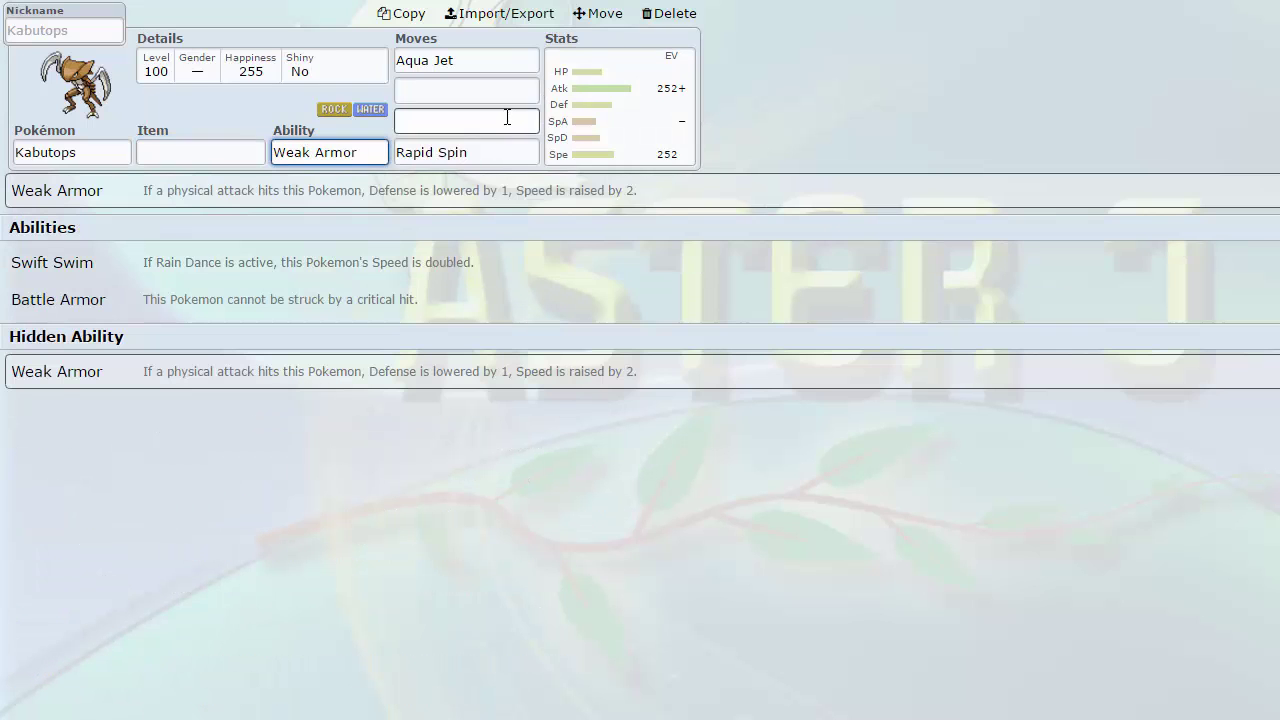
{"action": "left_click", "coordinate": [496, 103]}
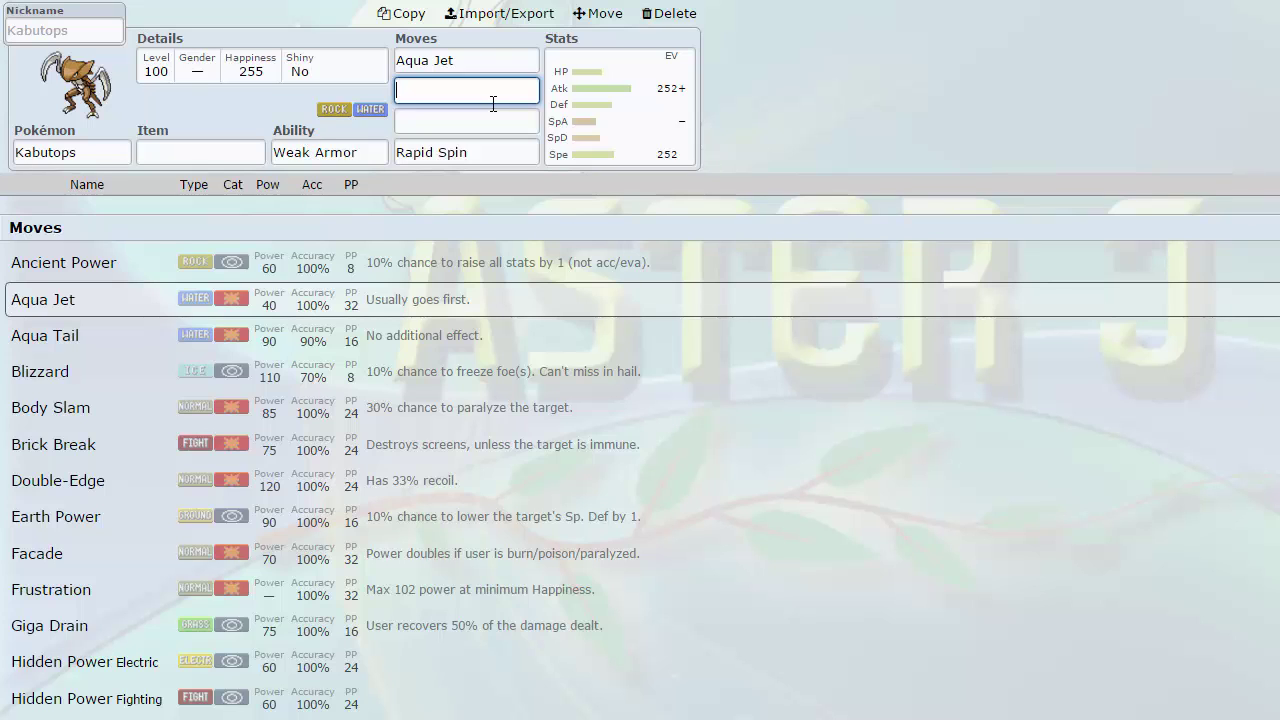
{"action": "left_click", "coordinate": [346, 152]}
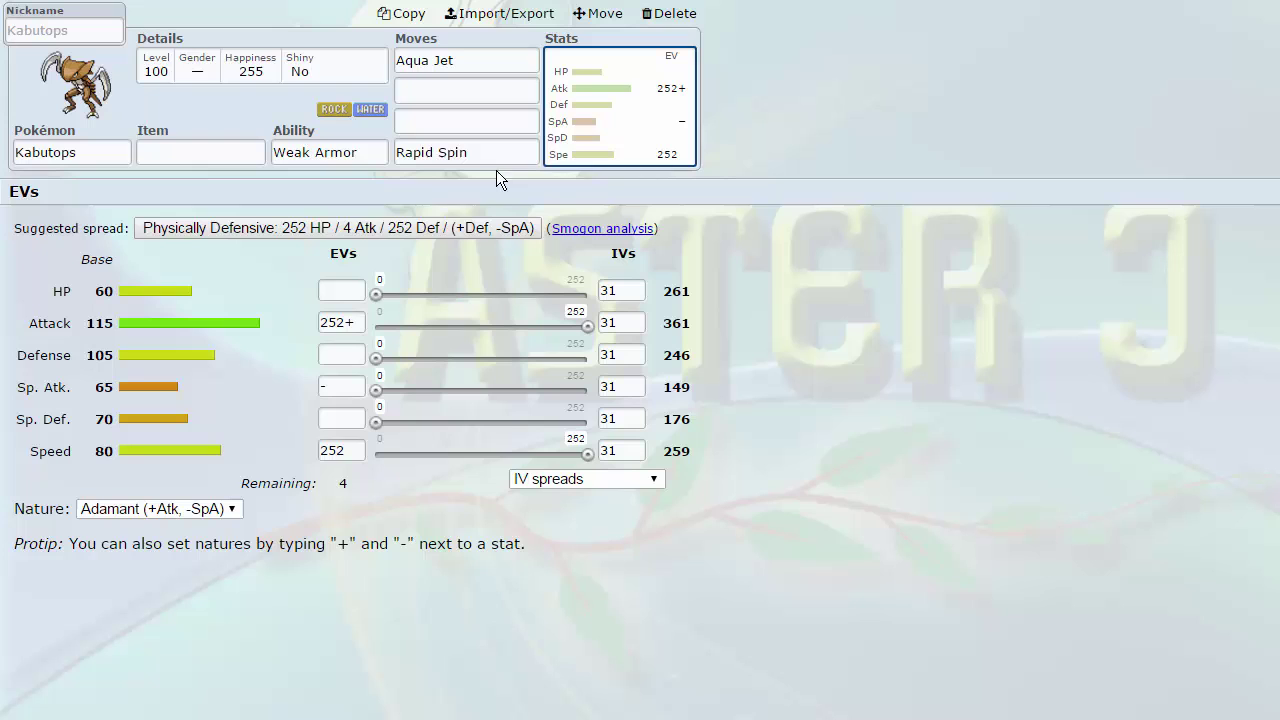
{"action": "left_click", "coordinate": [461, 72]}
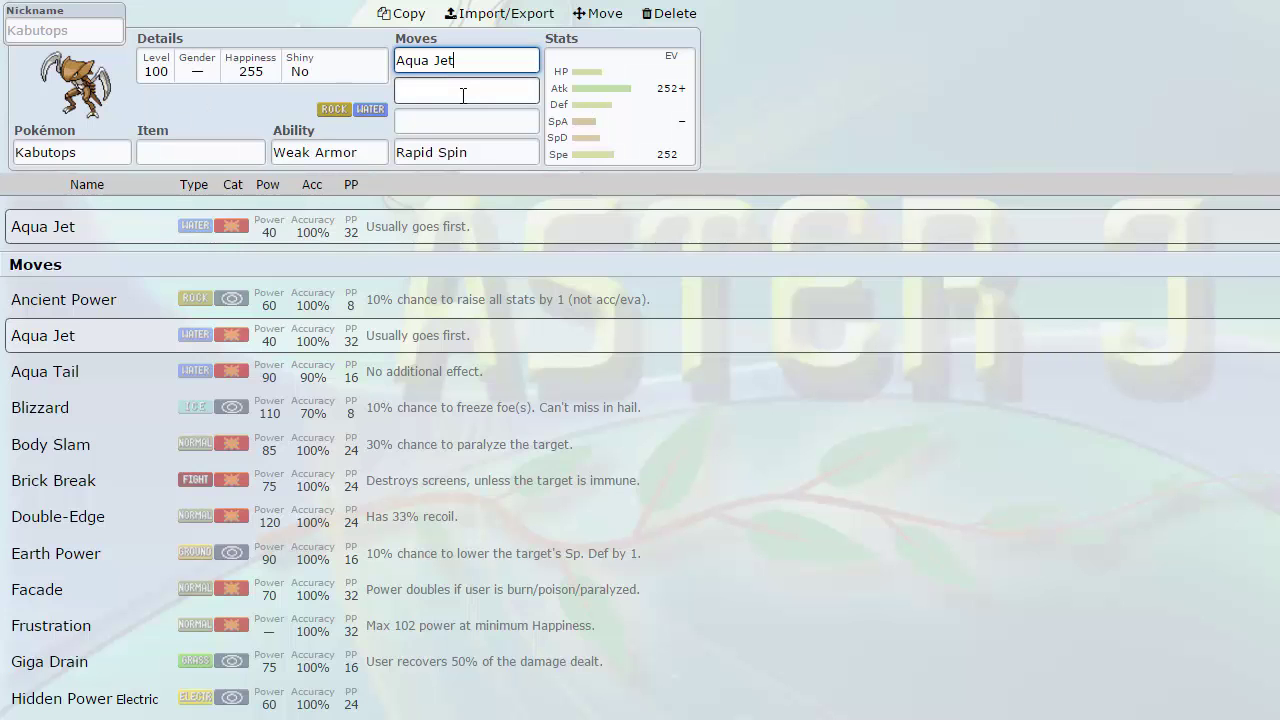
Step: Give Kabutops a Focus Sash as its held item
{"action": "left_click", "coordinate": [200, 152]}
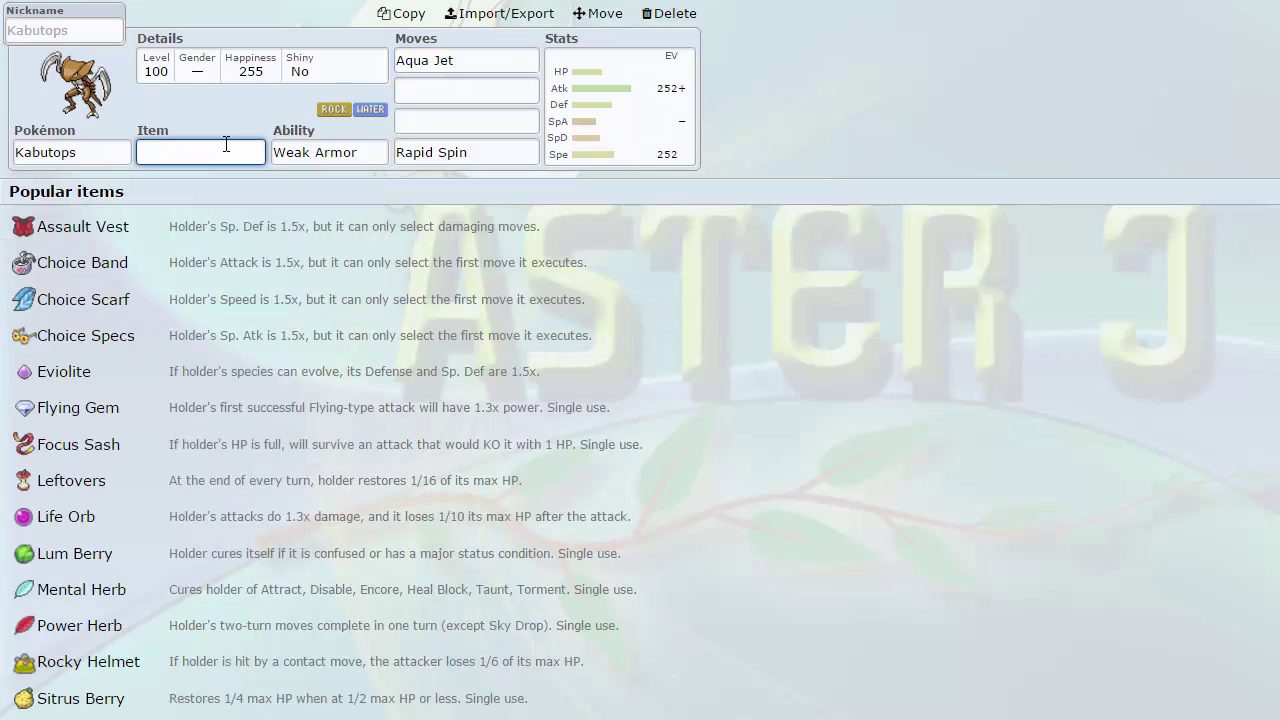
{"action": "type", "text": "Focus Sash"}
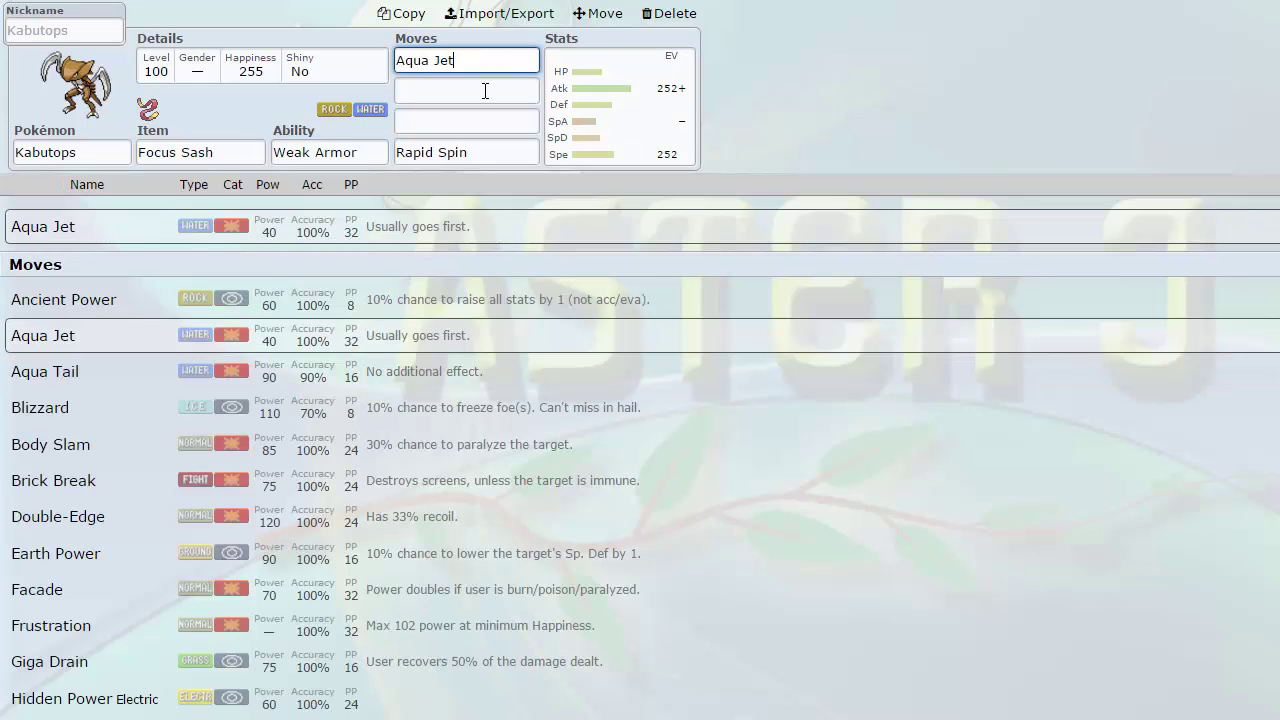
{"action": "left_click", "coordinate": [461, 94]}
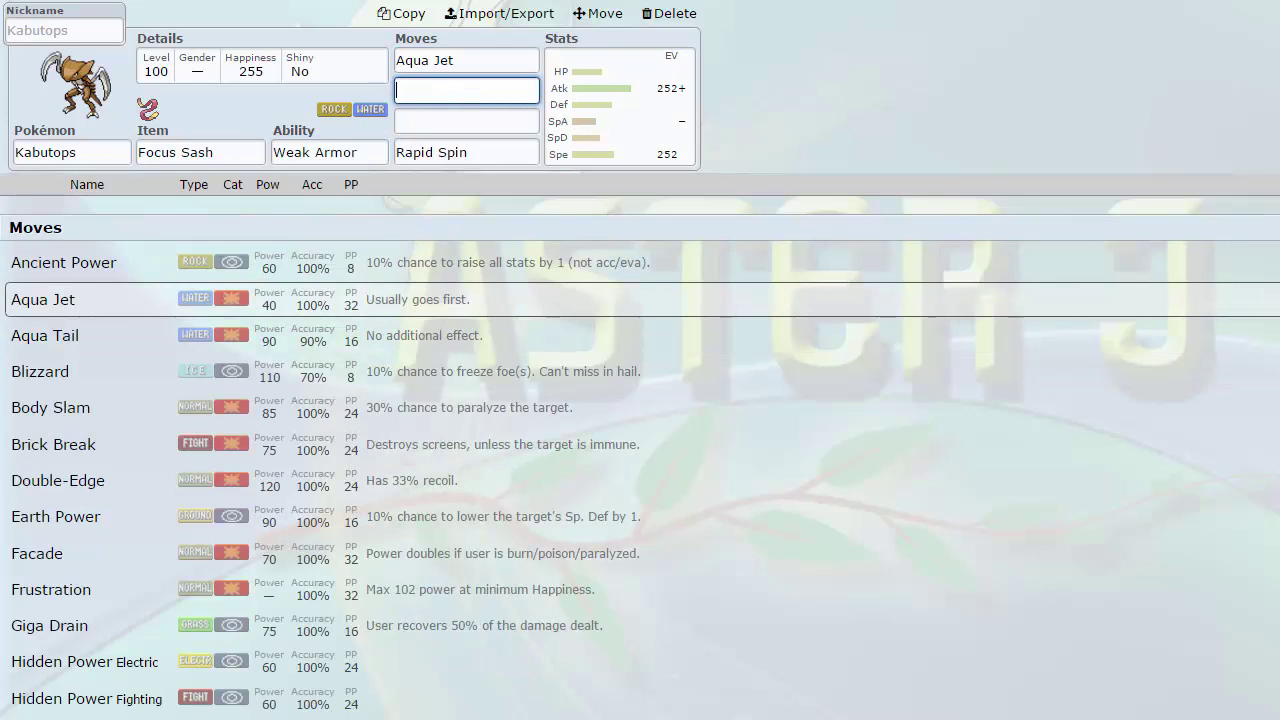
{"action": "left_click", "coordinate": [205, 152]}
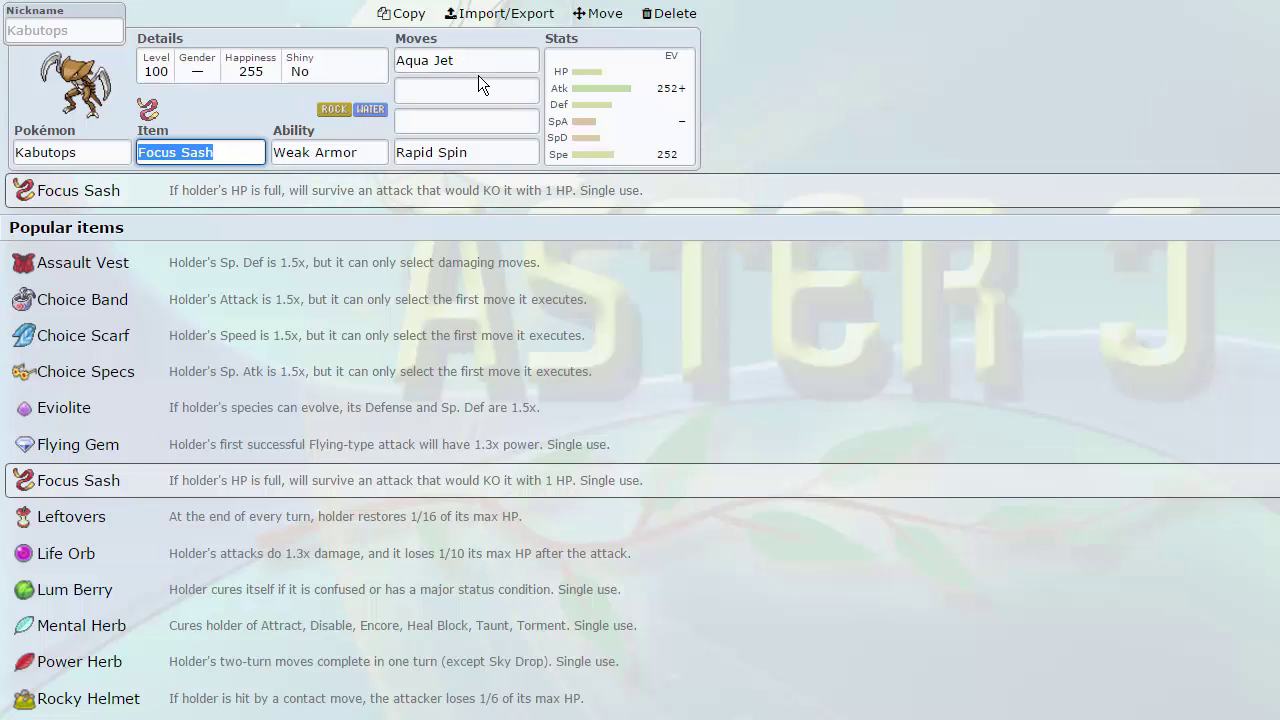
Step: Add Stealth Rock as Kabutops's third move
{"action": "left_click", "coordinate": [450, 152]}
{"action": "left_click", "coordinate": [450, 121]}
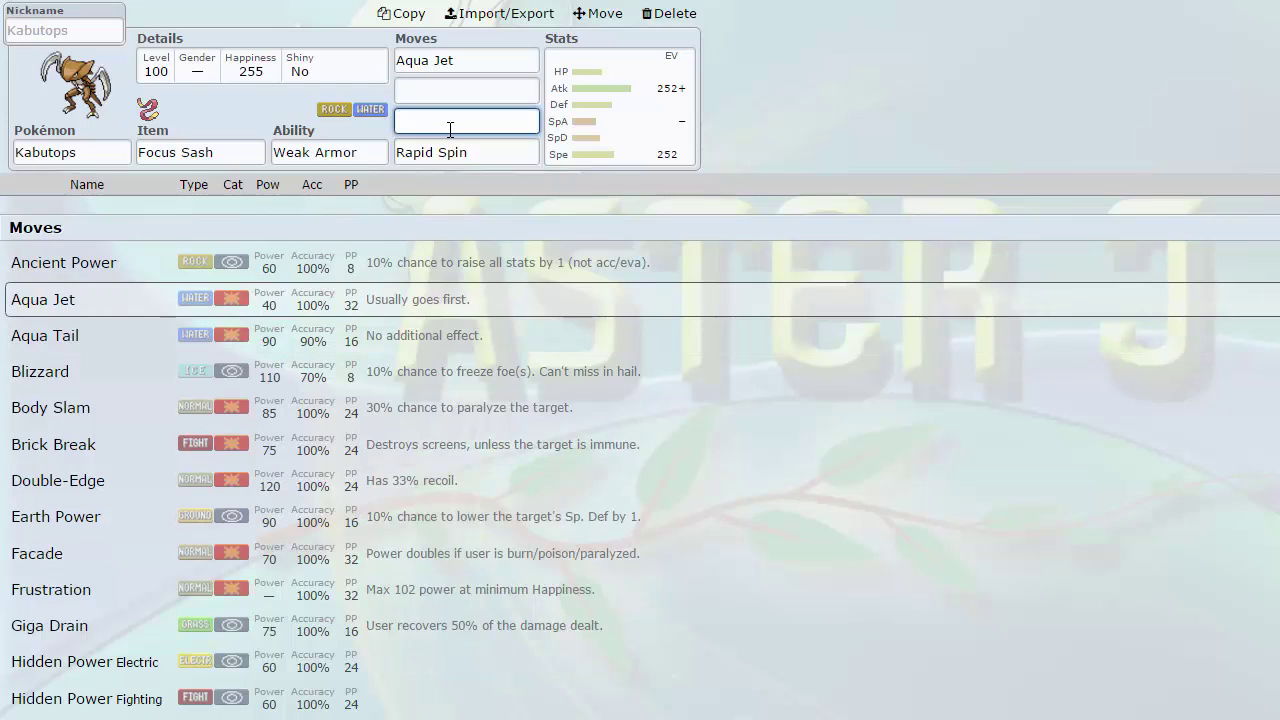
{"action": "type", "text": "steal"}
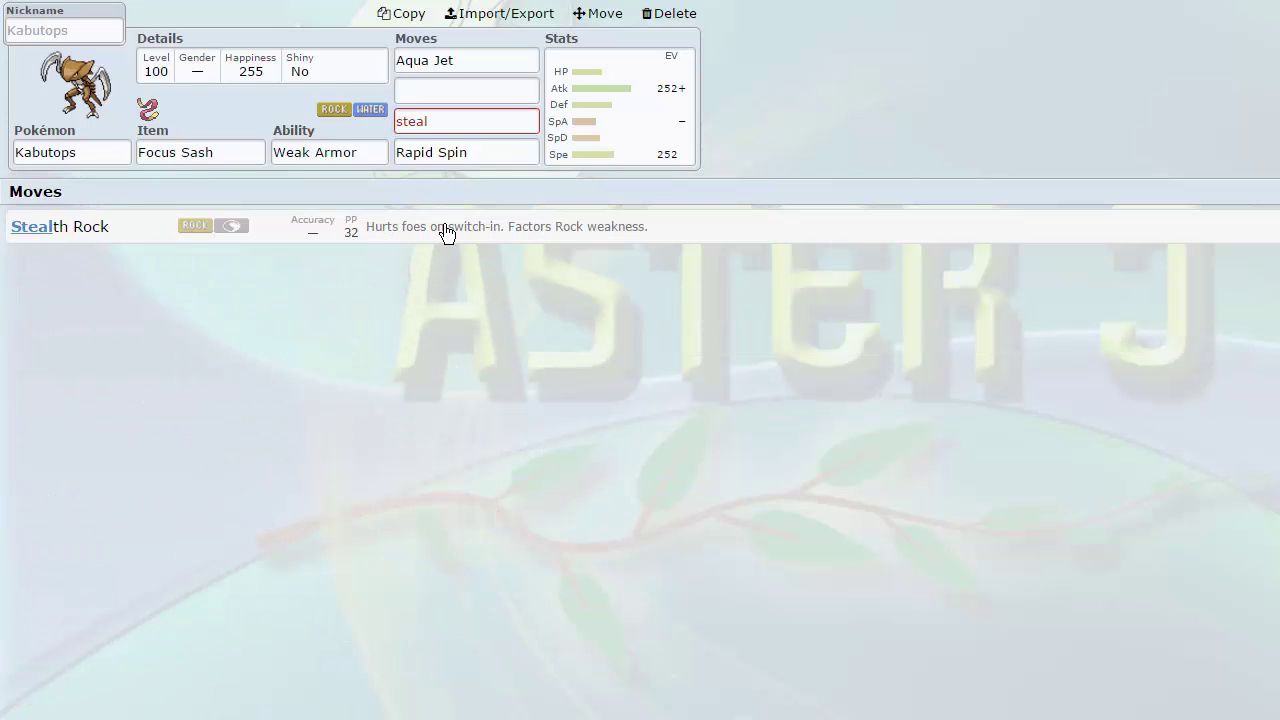
{"action": "left_click", "coordinate": [446, 228]}
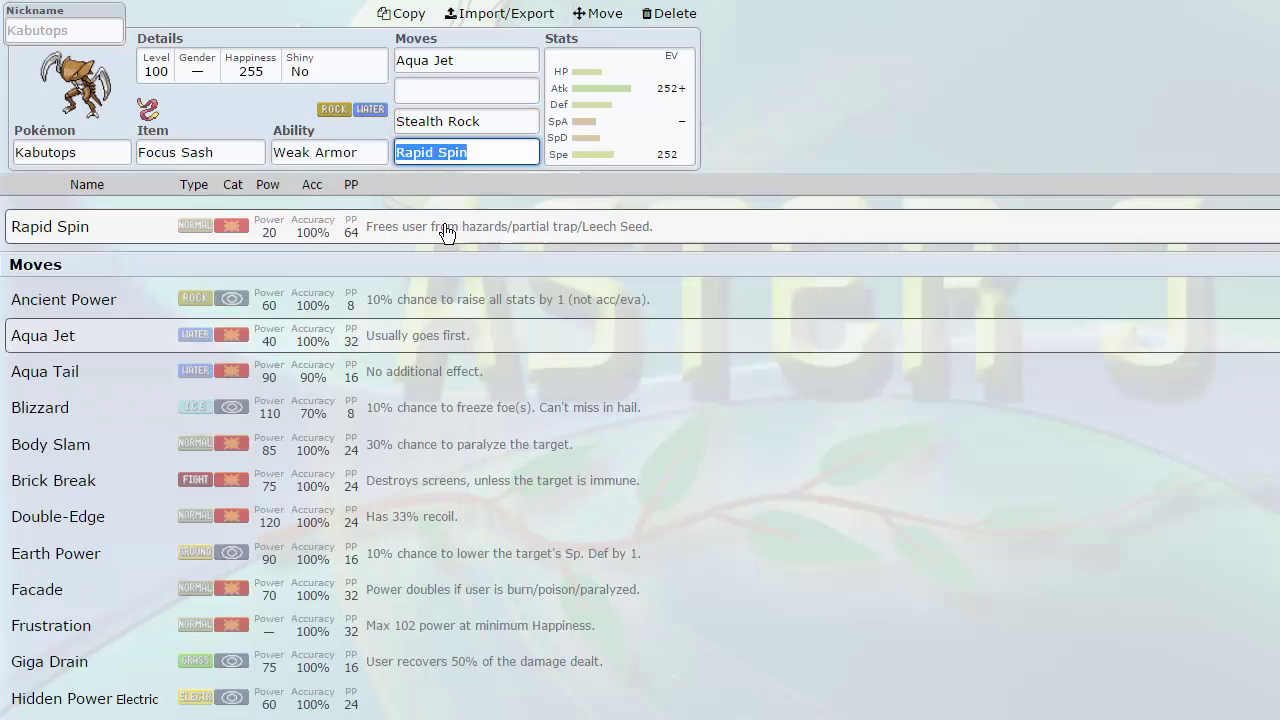
{"action": "left_click", "coordinate": [479, 121]}
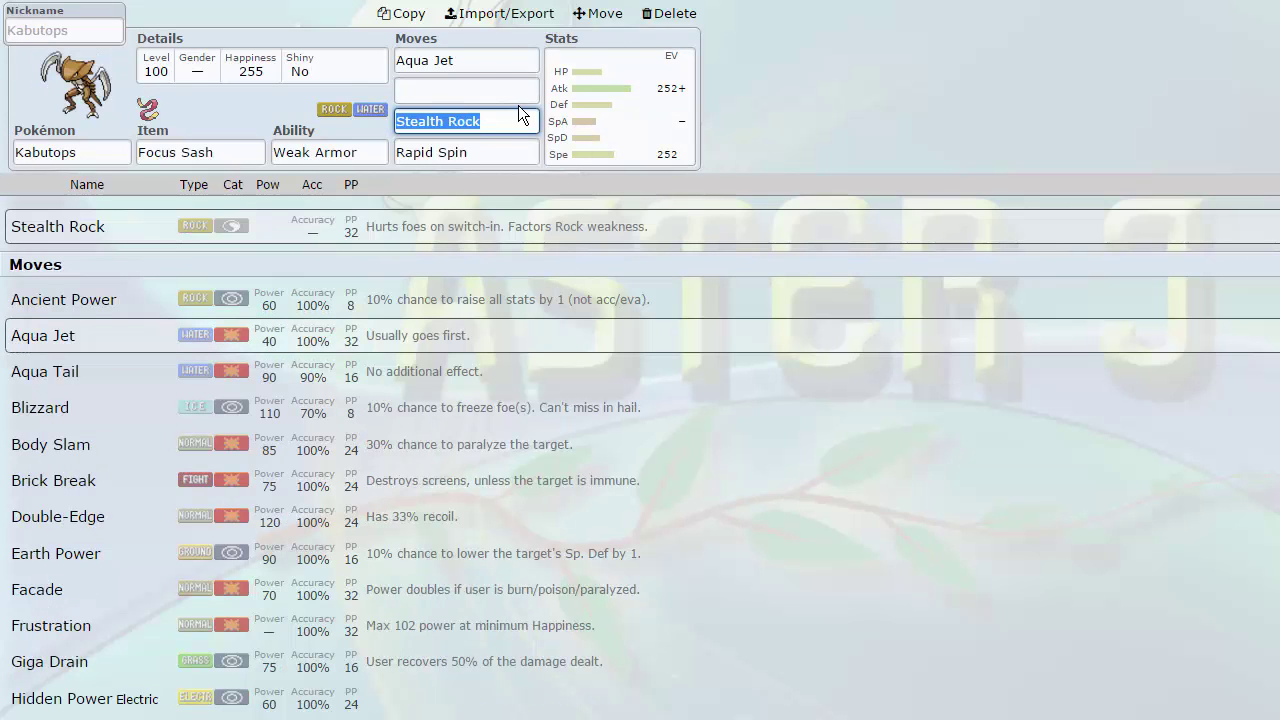
{"action": "left_click", "coordinate": [502, 89]}
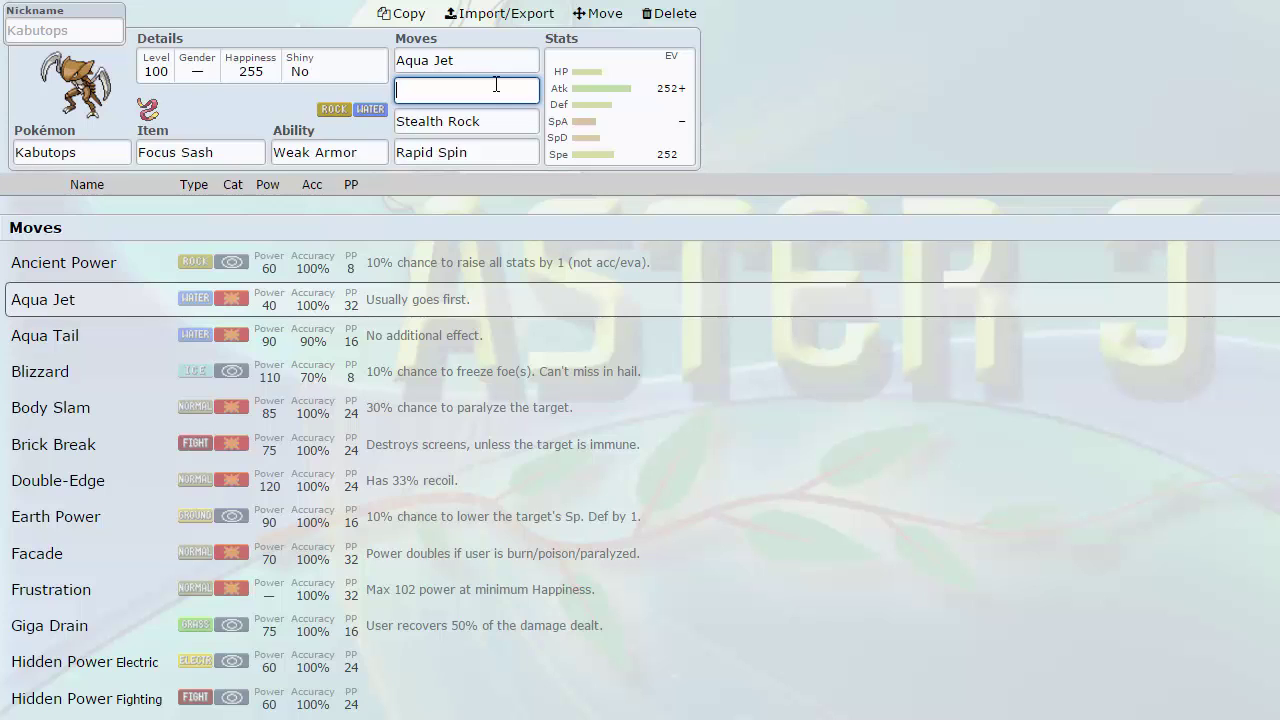
Step: Switch to Flareon and add Quick Attack as its second move
{"action": "left_click", "coordinate": [511, 3]}
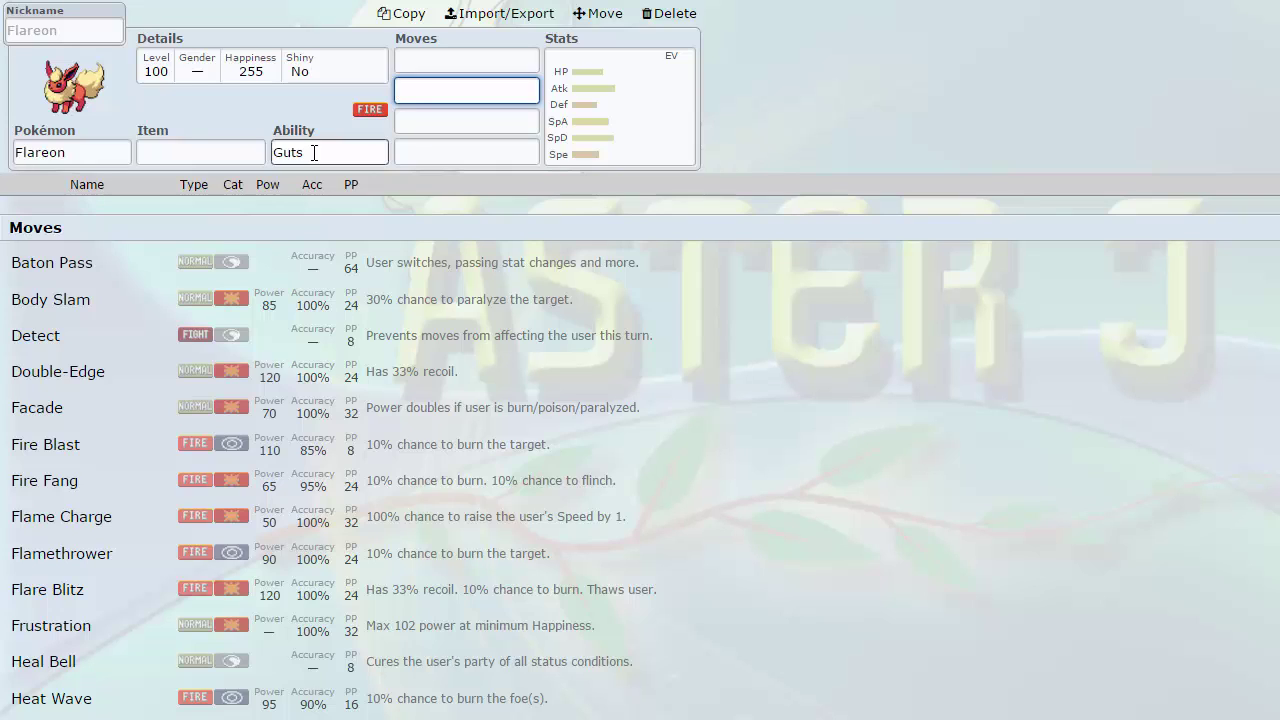
{"action": "type", "text": "quixk"}
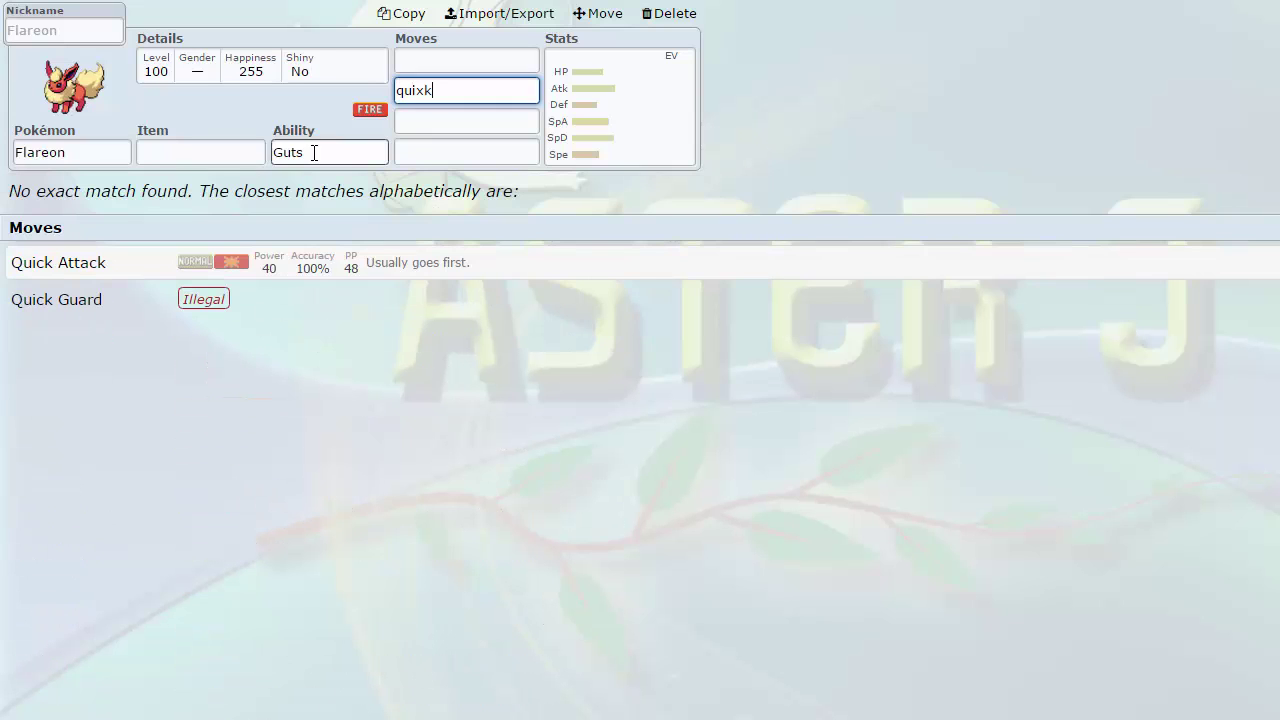
{"action": "left_click", "coordinate": [395, 272]}
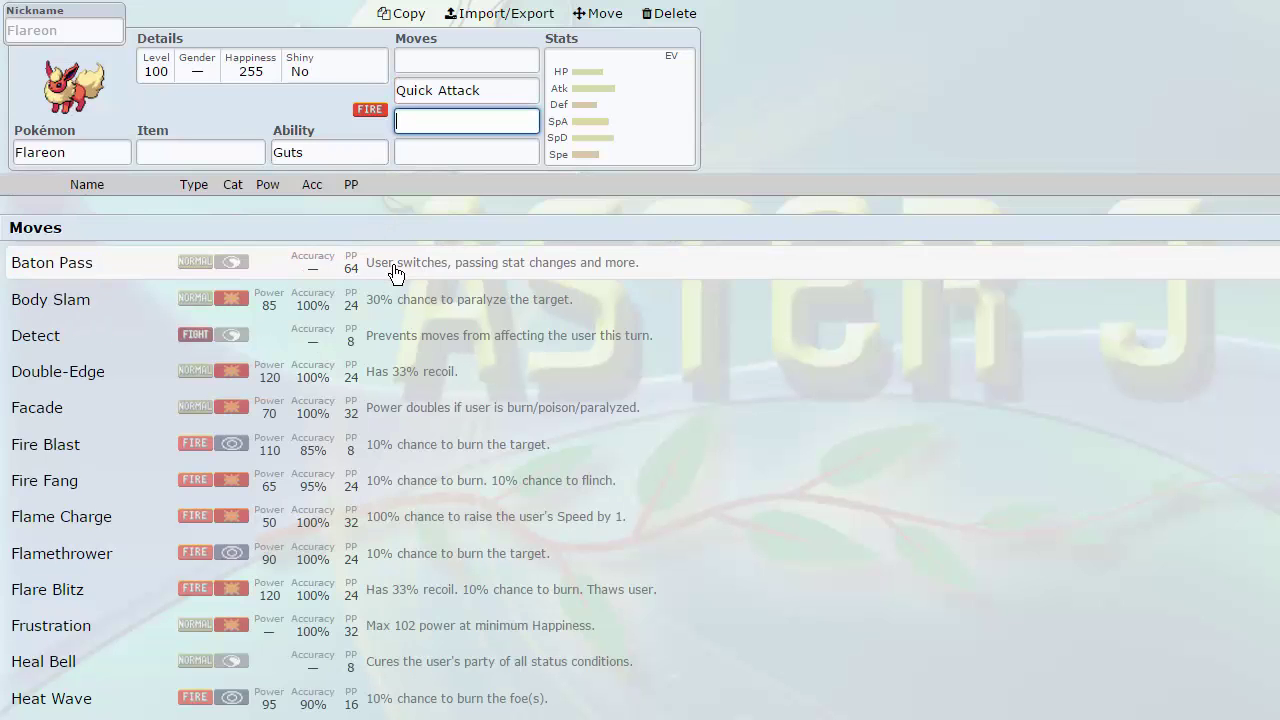
{"action": "left_click", "coordinate": [468, 62]}
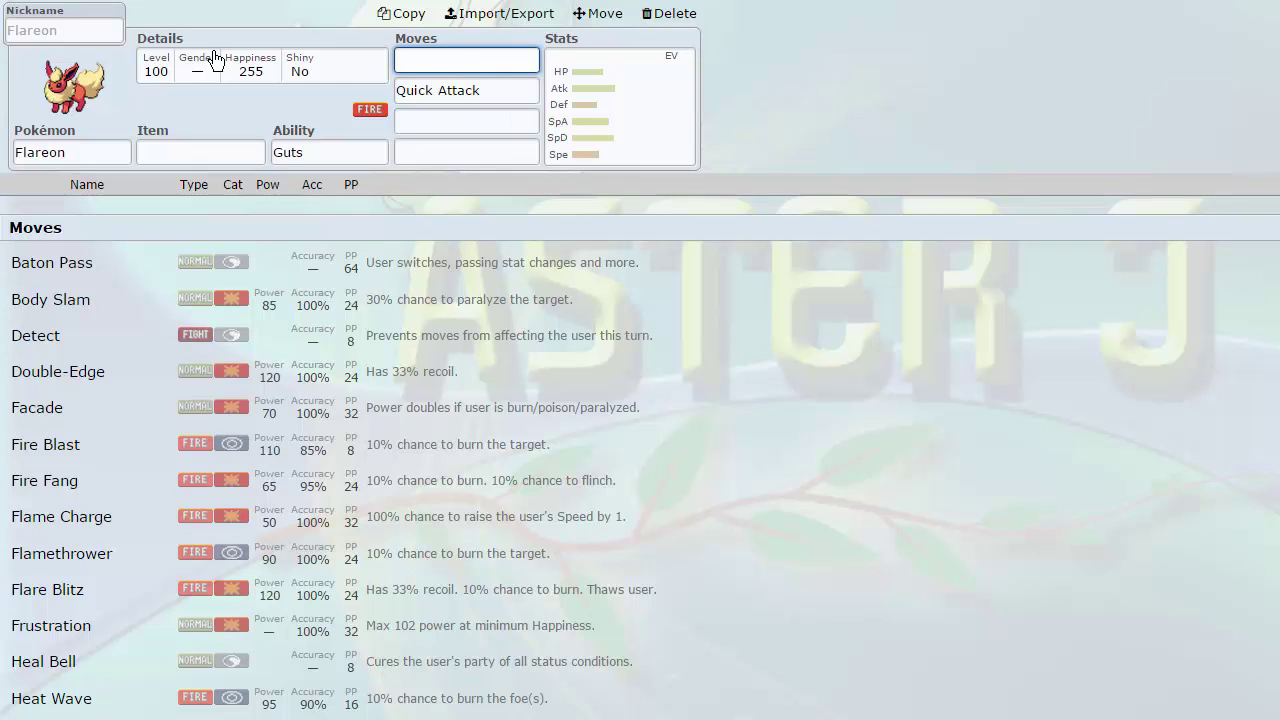
Step: Check Flareon's base stats and EV spread, and switch to Ditto in the team
{"action": "left_click", "coordinate": [558, 104]}
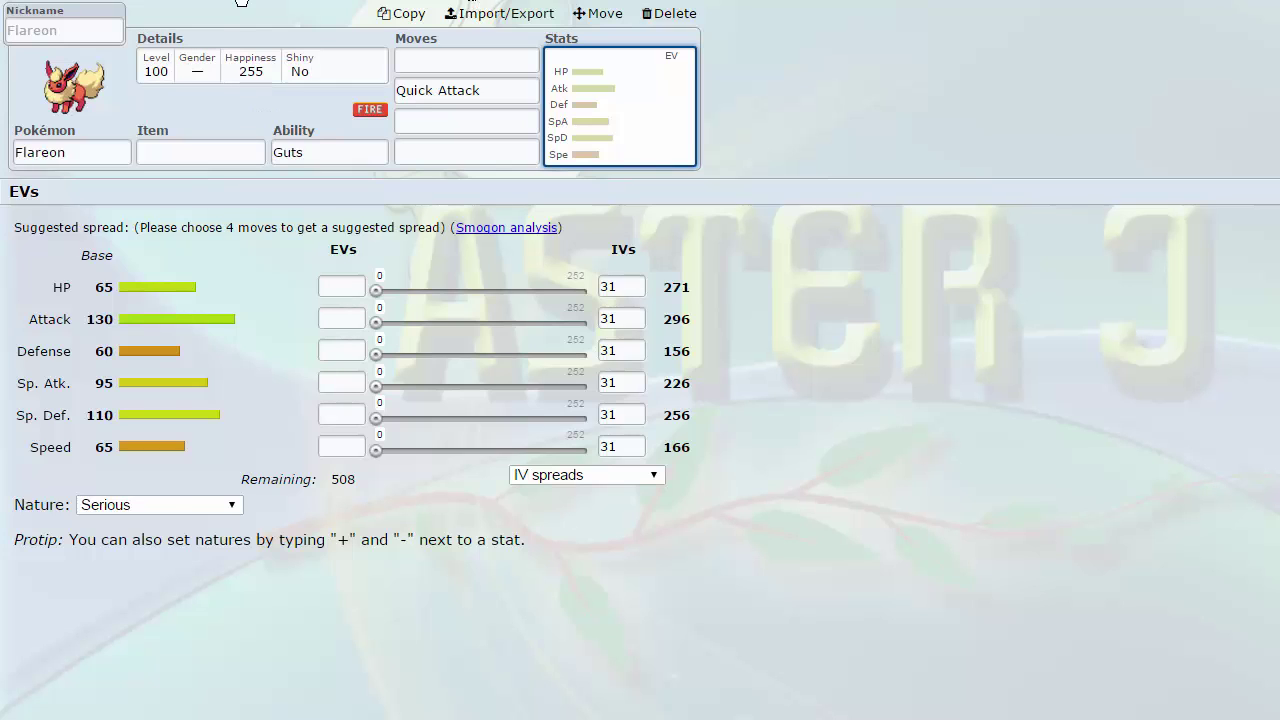
{"action": "left_click", "coordinate": [240, 2]}
{"action": "left_click", "coordinate": [480, 2]}
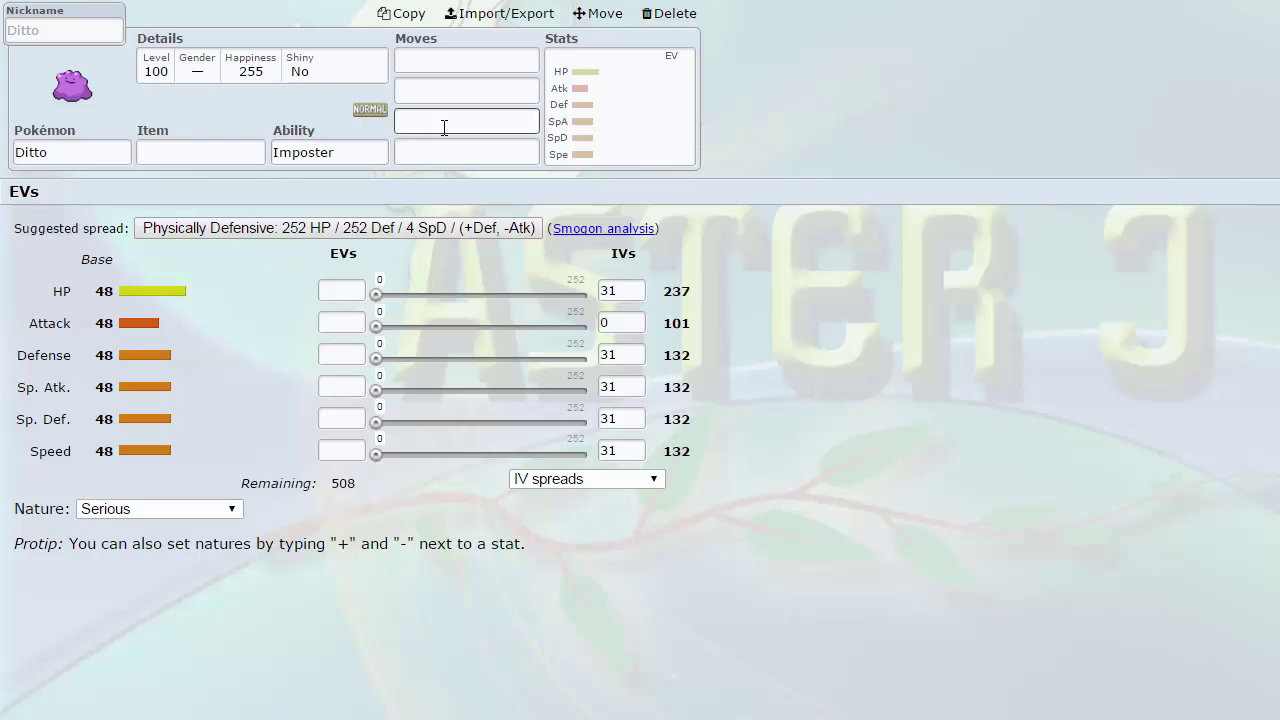
Step: Check Ditto's available moves and ability options, and give it a Choice Scarf as its held item
{"action": "left_click", "coordinate": [482, 52]}
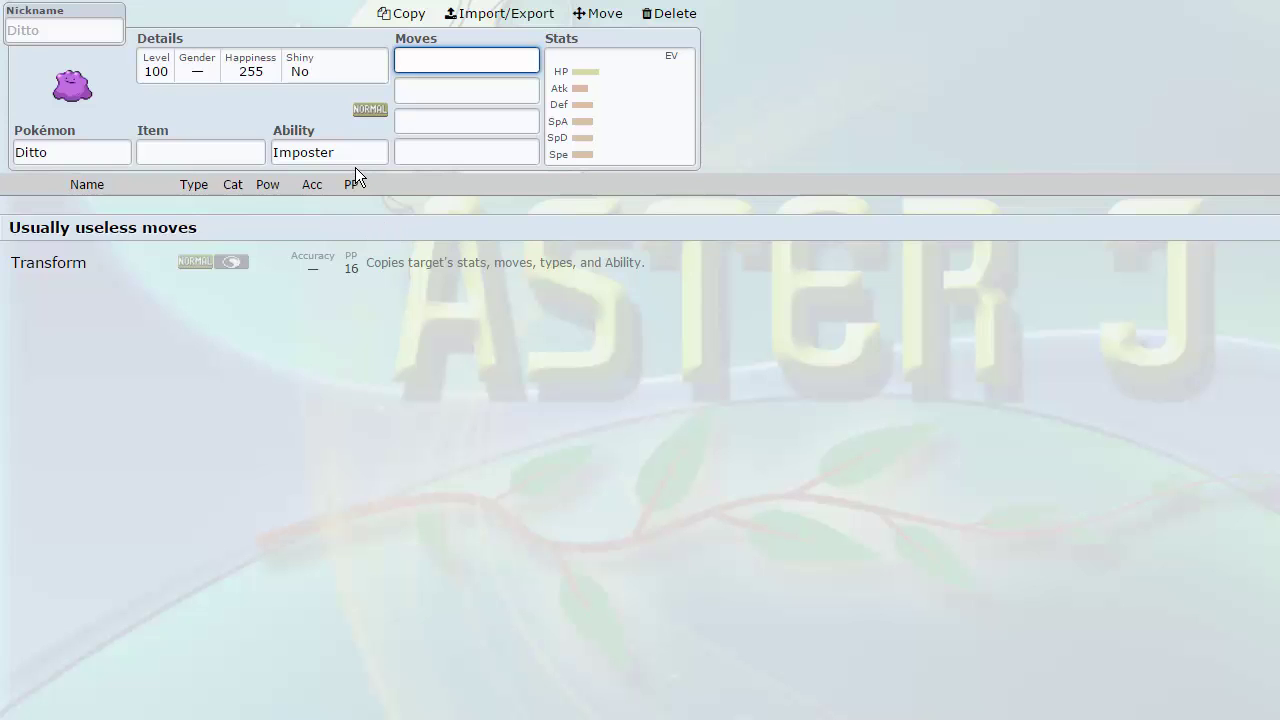
{"action": "left_click", "coordinate": [286, 158]}
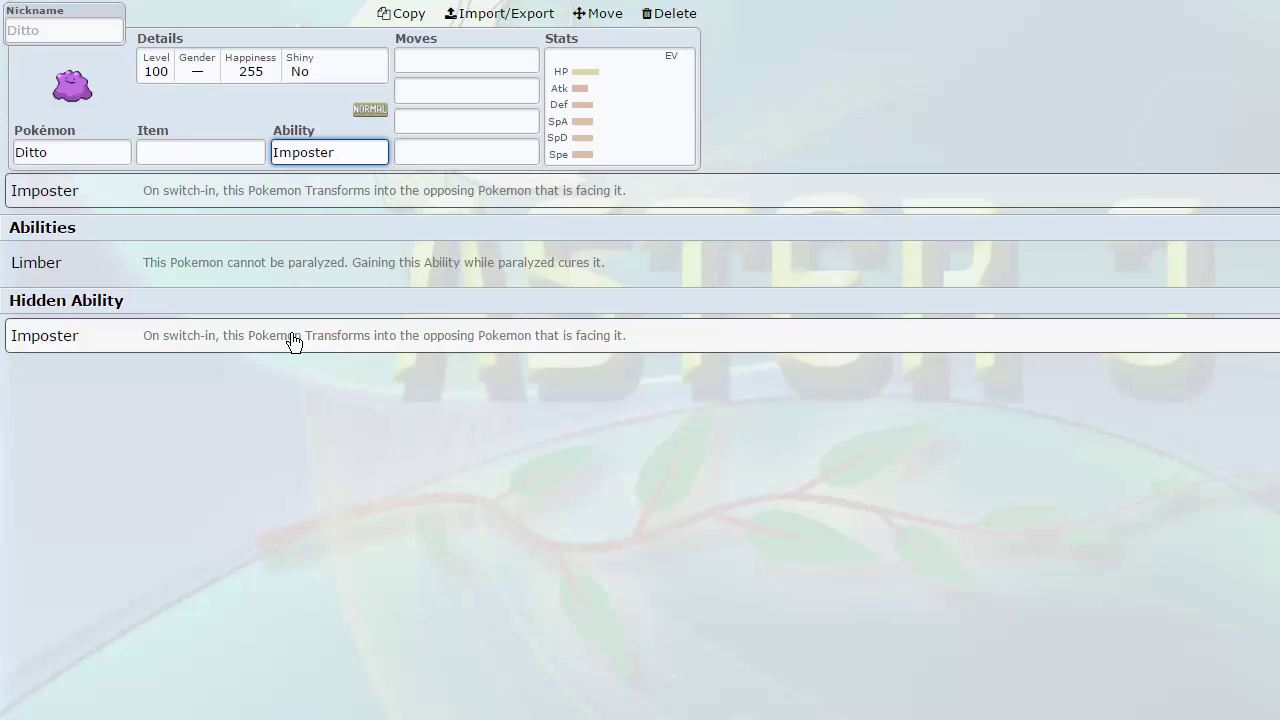
{"action": "left_click", "coordinate": [188, 161]}
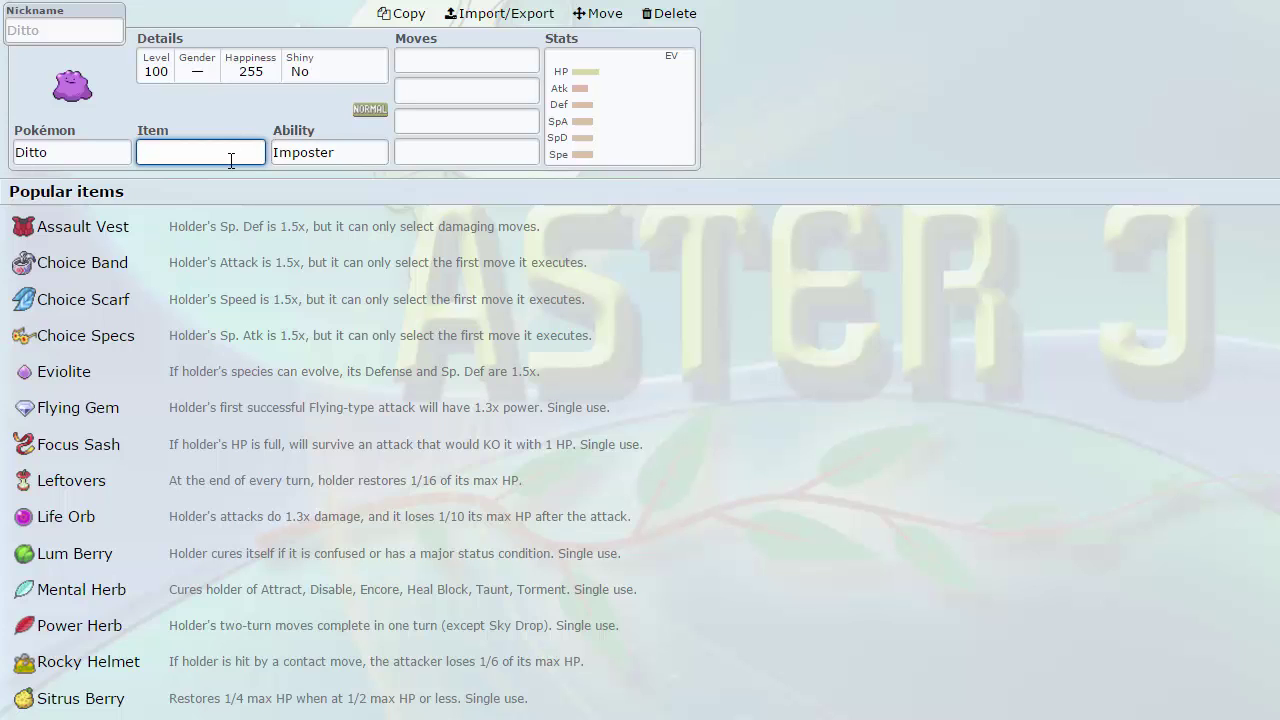
{"action": "type", "text": "choi"}
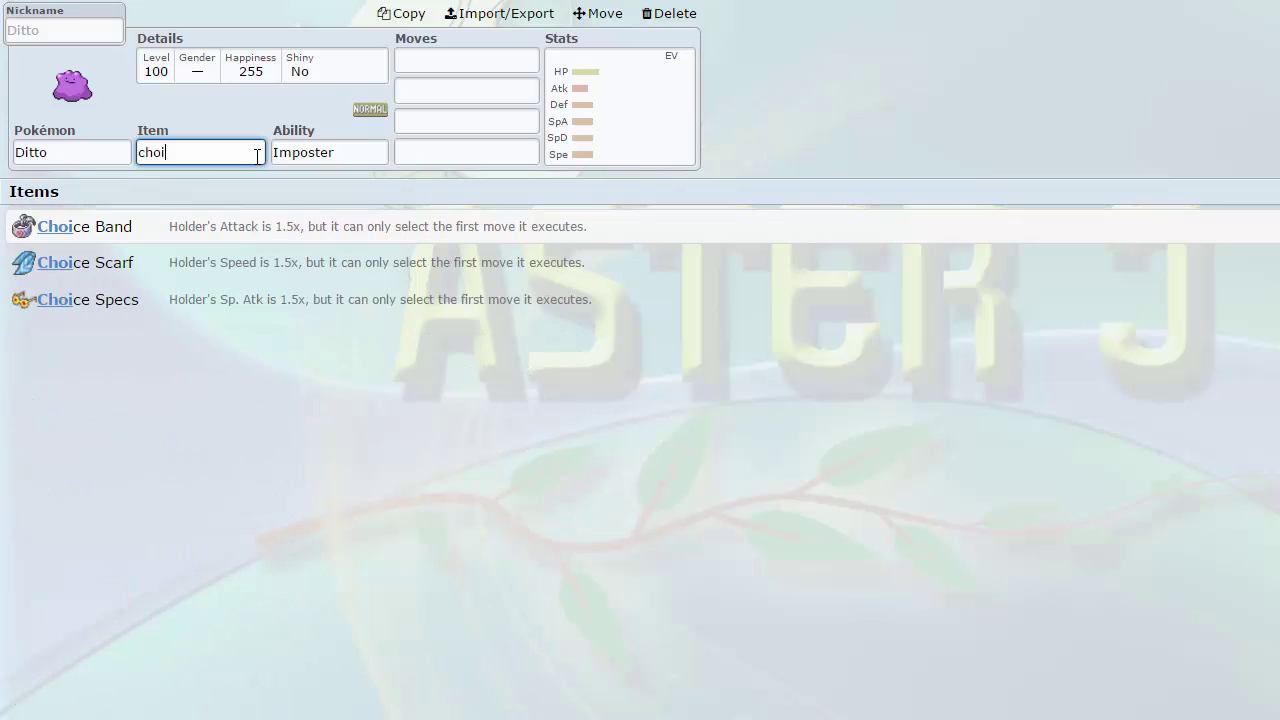
{"action": "left_click", "coordinate": [172, 264]}
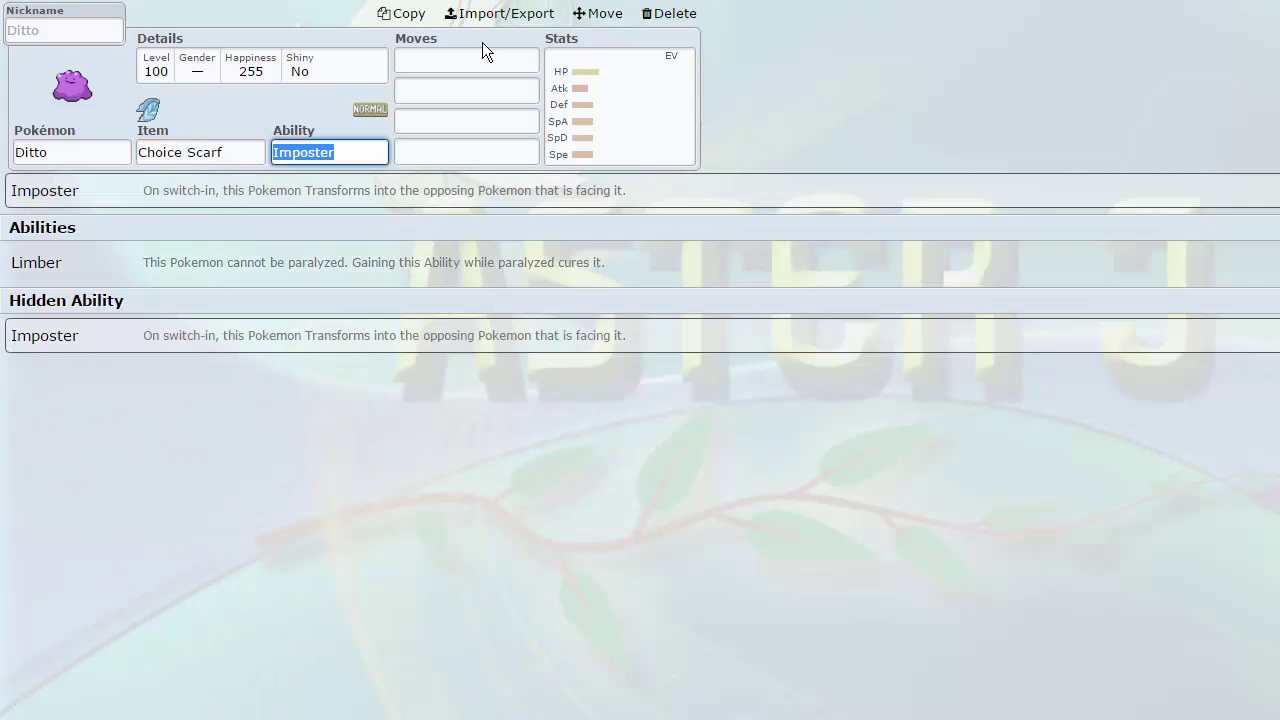
Step: Recheck Ditto's move options and replace its held item with a Haban Berry
{"action": "left_click", "coordinate": [479, 51]}
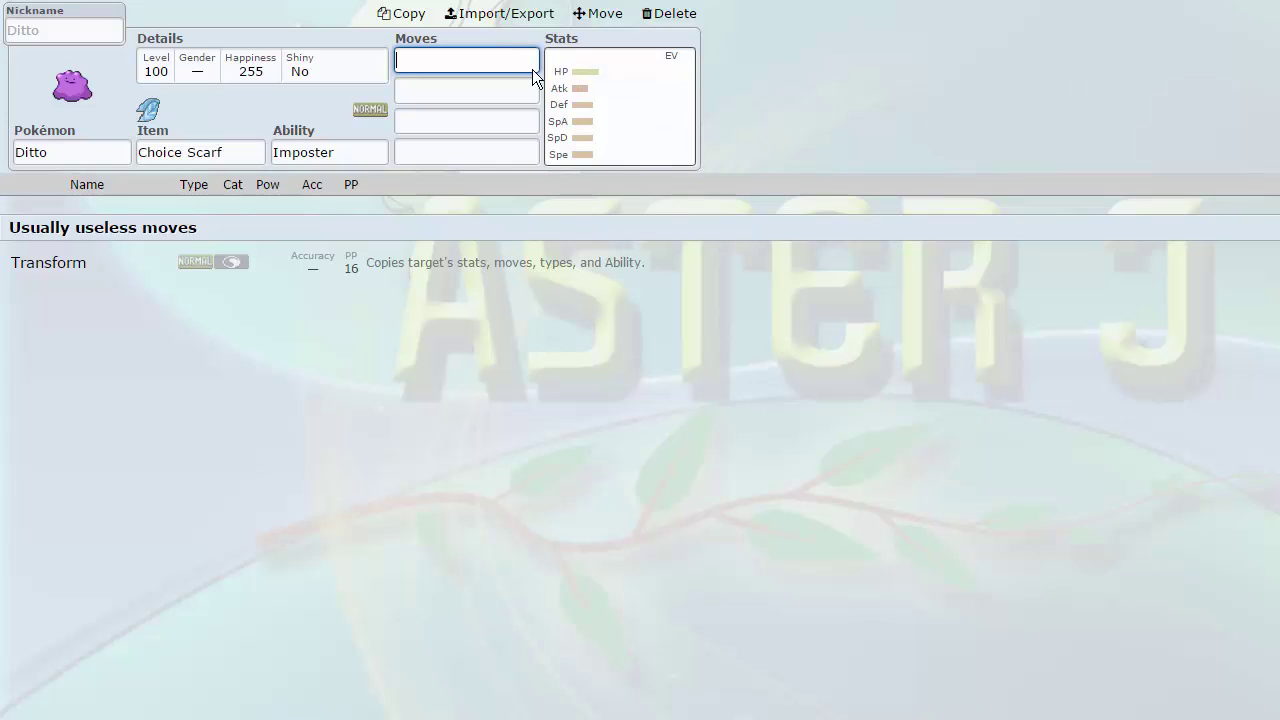
{"action": "left_click", "coordinate": [475, 91]}
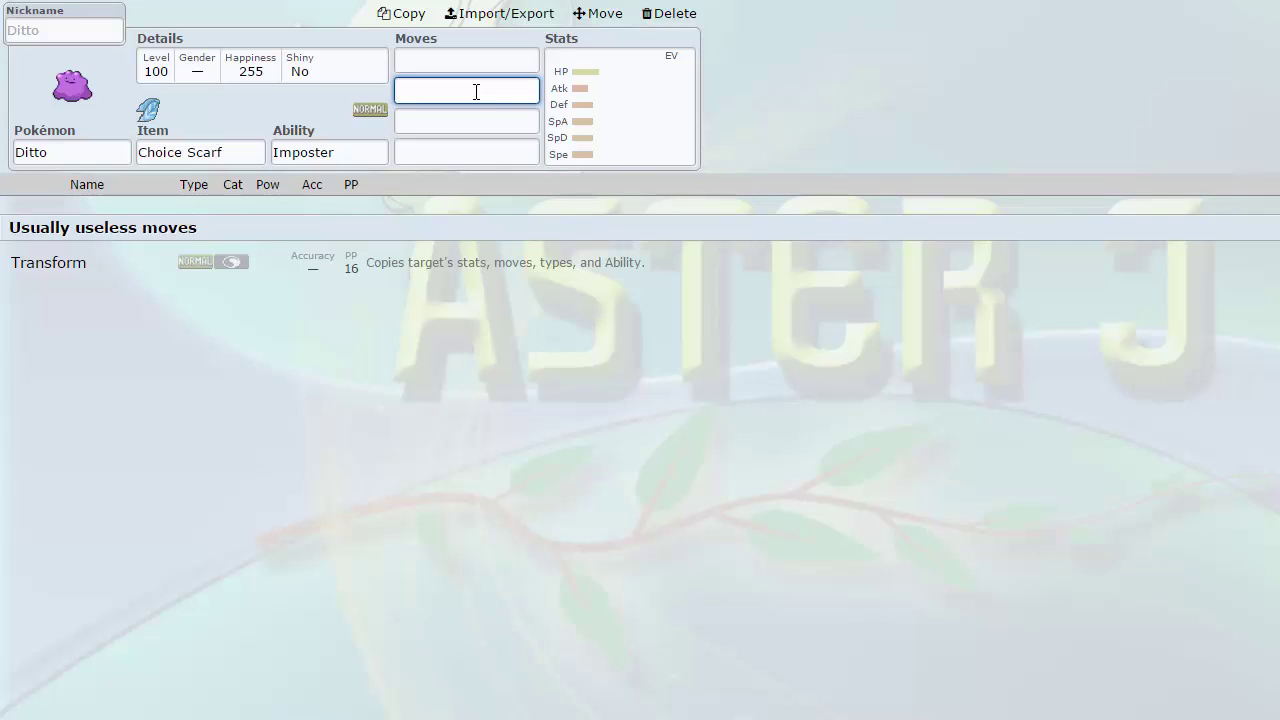
{"action": "left_click", "coordinate": [226, 153]}
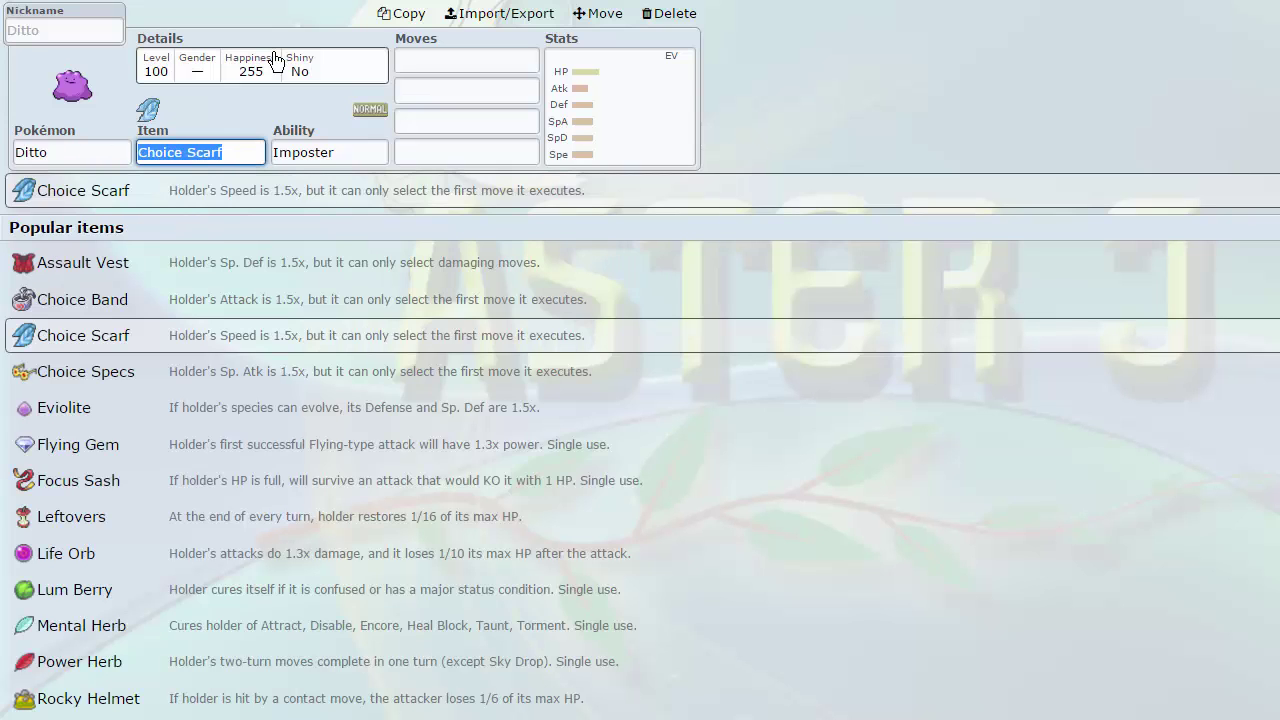
{"action": "key", "text": "BackSpace"}
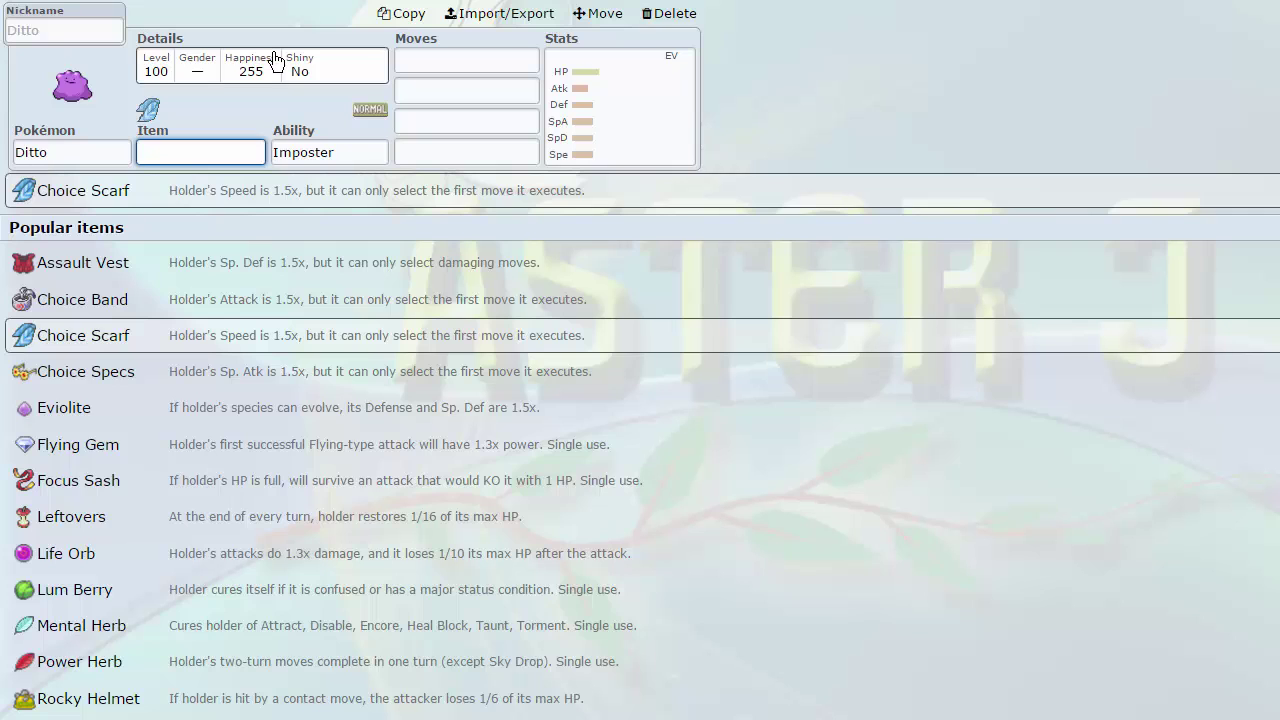
{"action": "type", "text": "haban"}
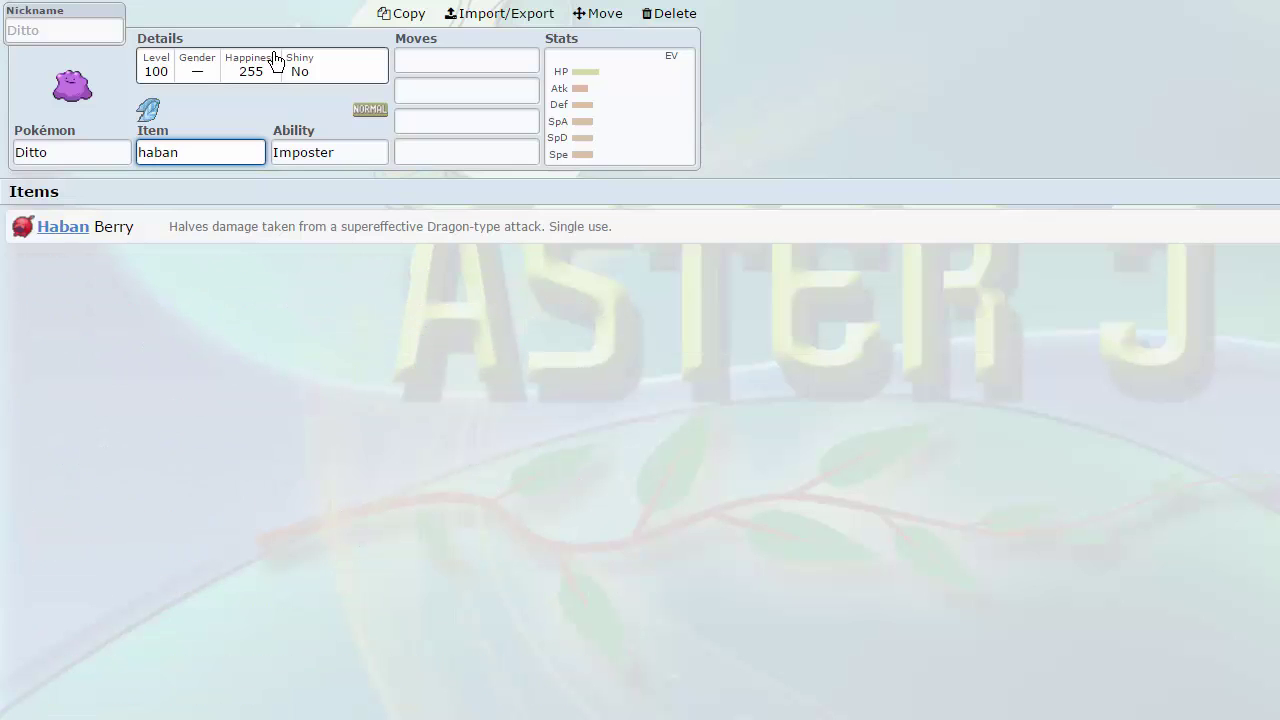
{"action": "left_click", "coordinate": [262, 230]}
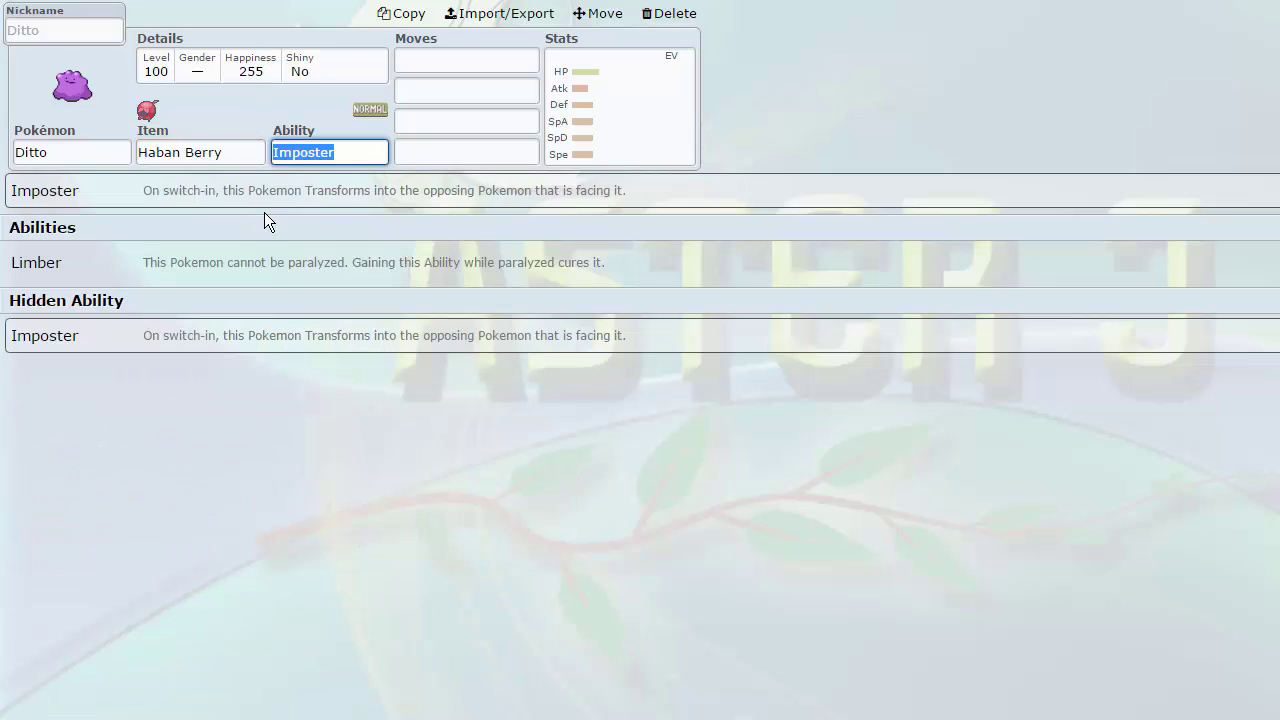
Step: Change Ditto's held item to a Coba Berry
{"action": "left_click", "coordinate": [432, 60]}
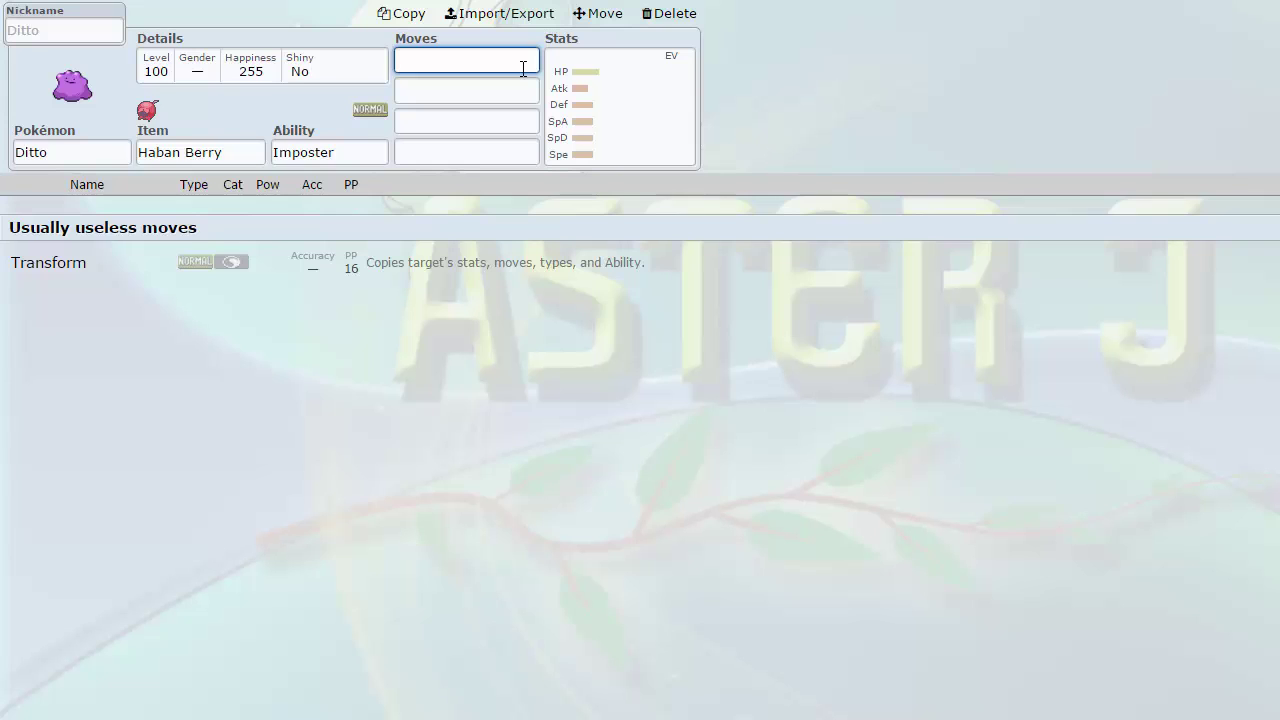
{"action": "left_click", "coordinate": [252, 152]}
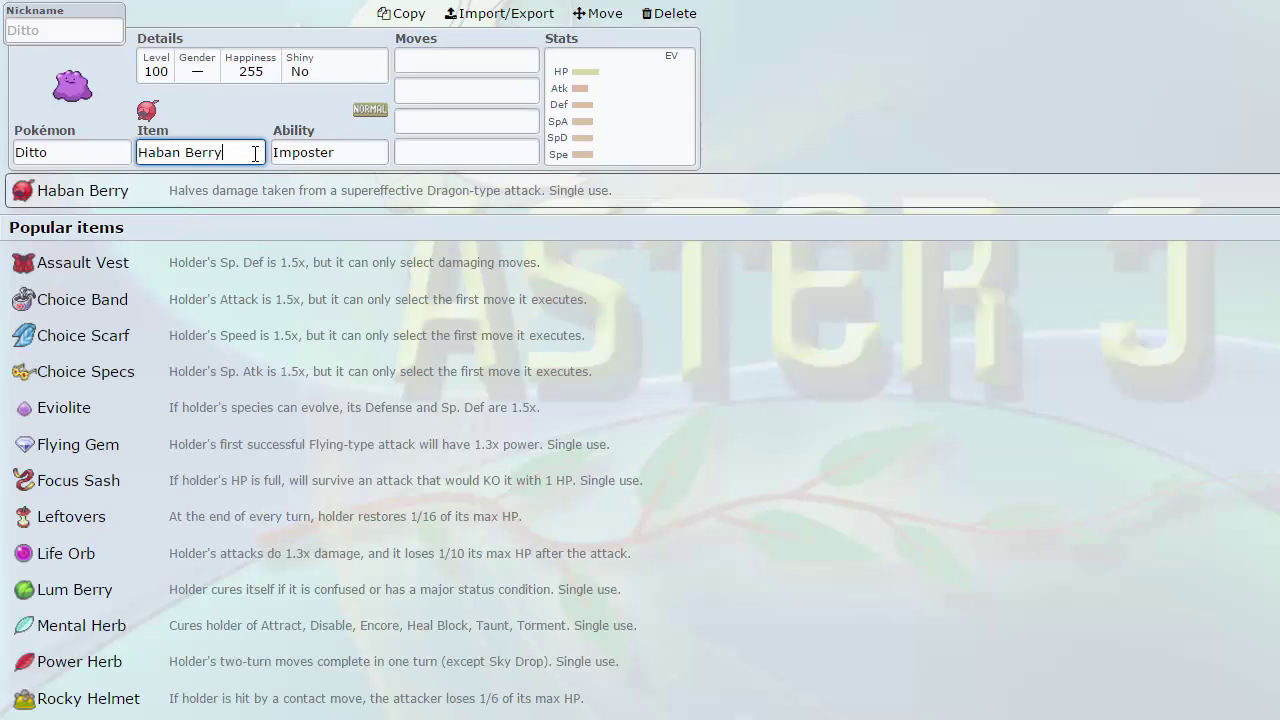
{"action": "left_click_drag", "start_coordinate": [253, 152], "coordinate": [35, 136]}
{"action": "type", "text": "coba"}
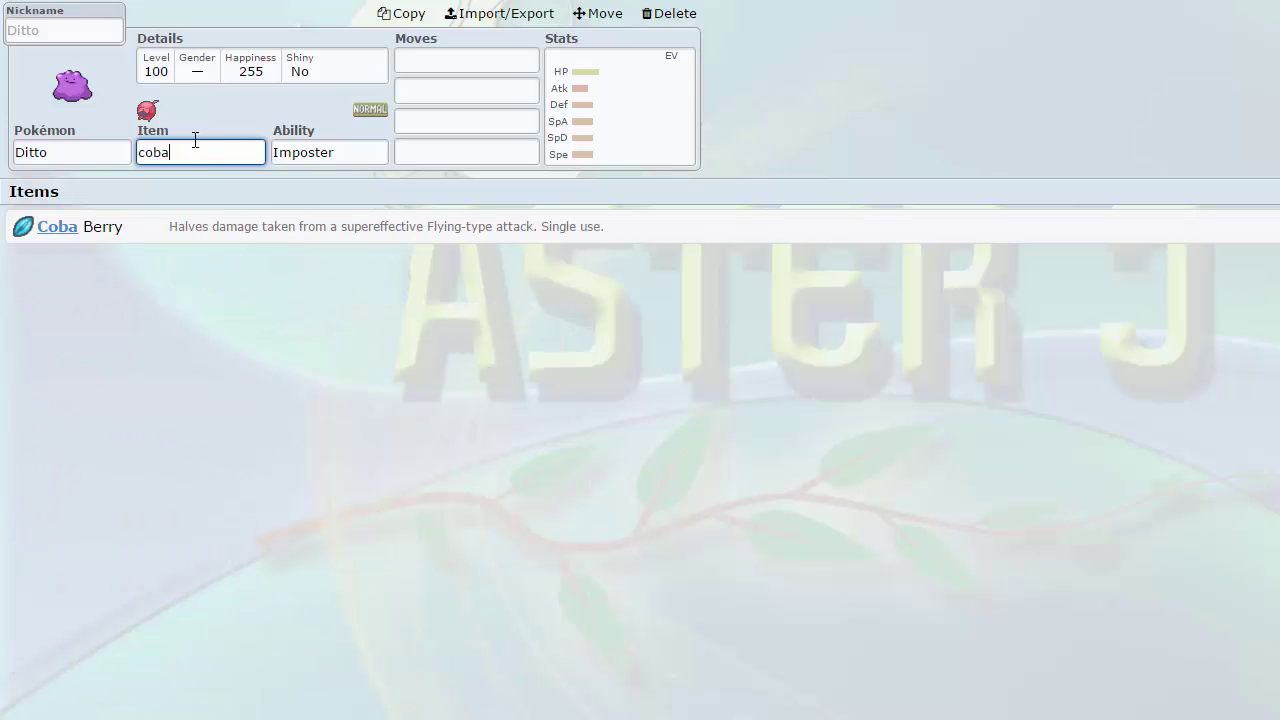
{"action": "key", "text": "Return"}
Step: Review Ditto's popular items, EV spread and move options
{"action": "left_click", "coordinate": [245, 152]}
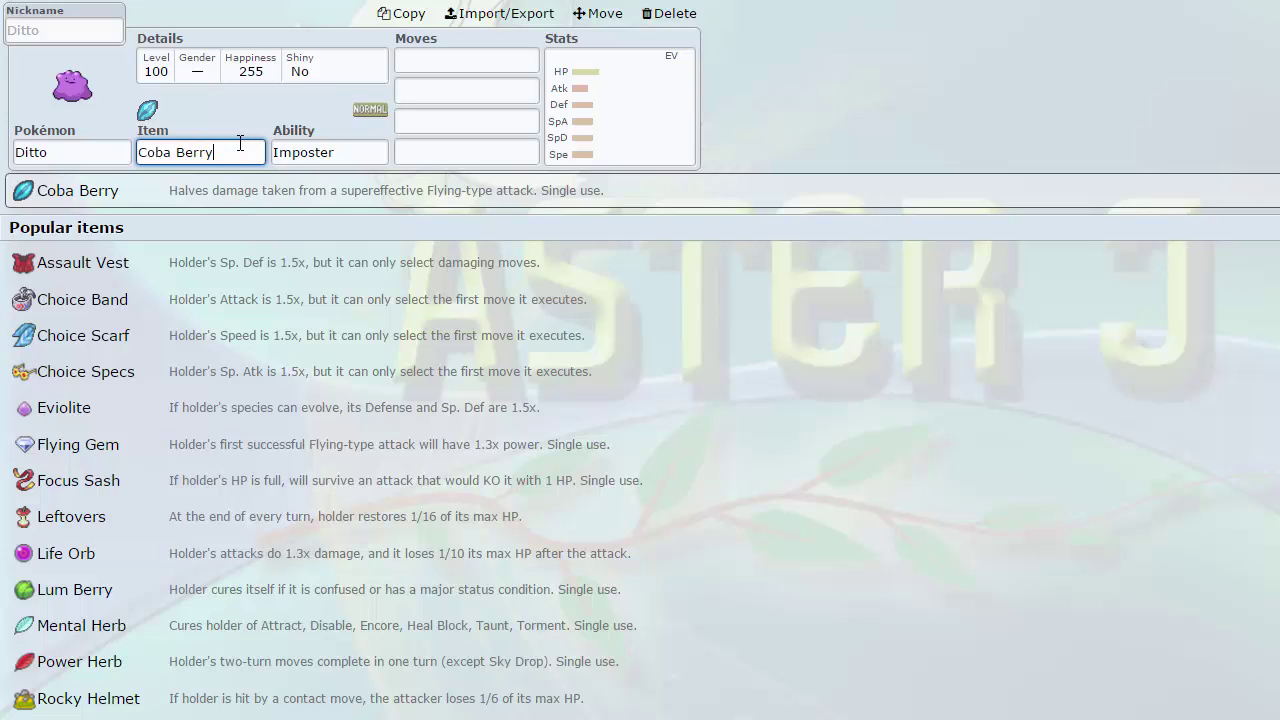
{"action": "left_click", "coordinate": [571, 155]}
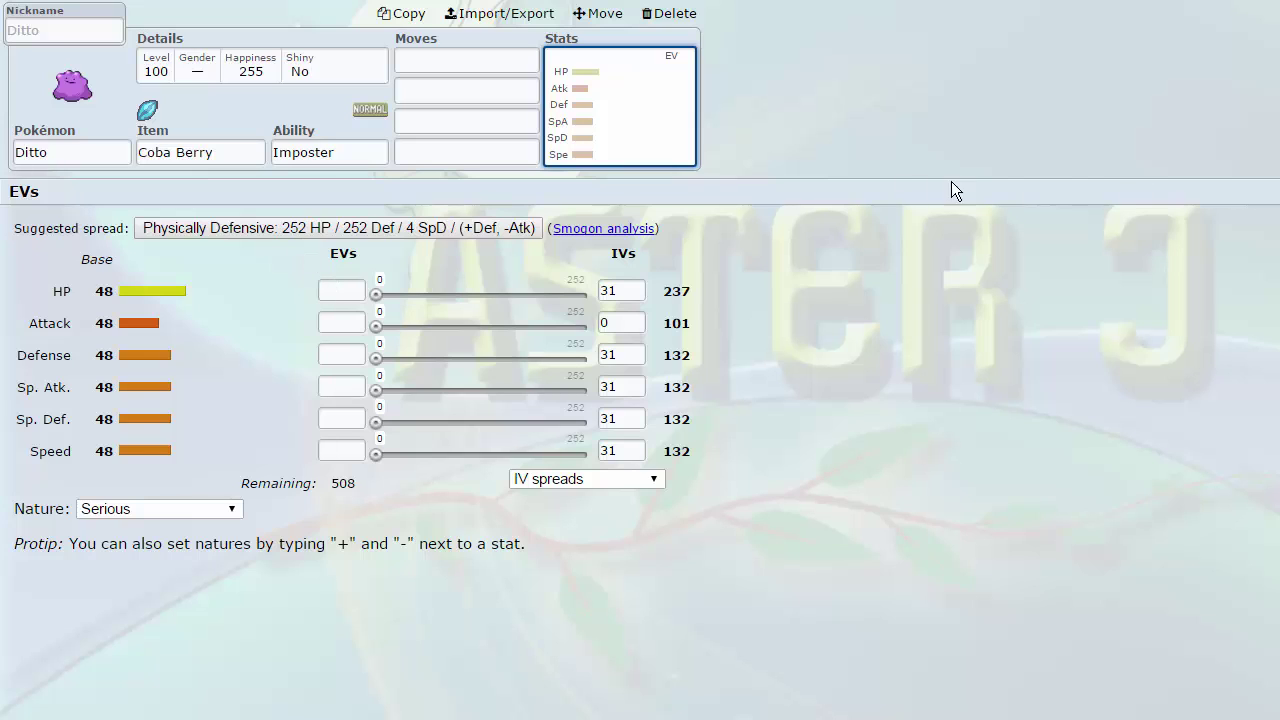
{"action": "left_click", "coordinate": [414, 56]}
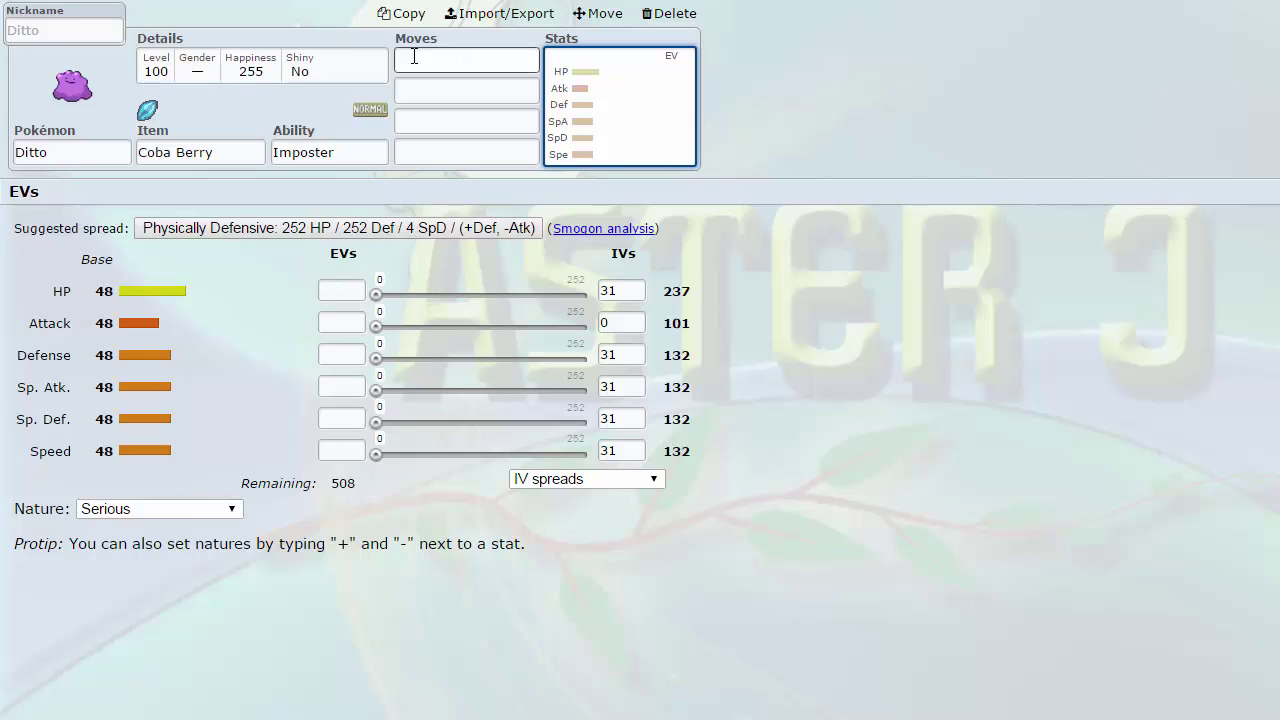